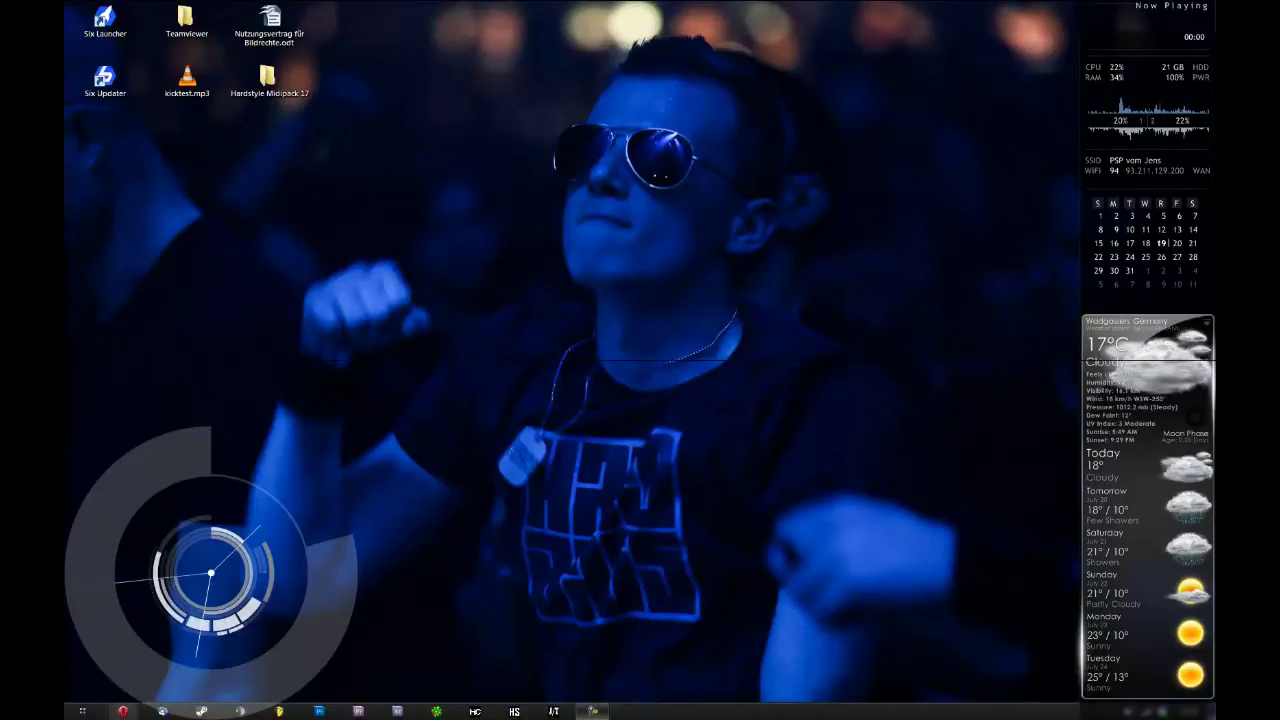
Step: Browse to Pictures > 2012 > 2012_07_18 and preview DPP_0001.JPG, then close the viewer
key(super)
click(252, 314)
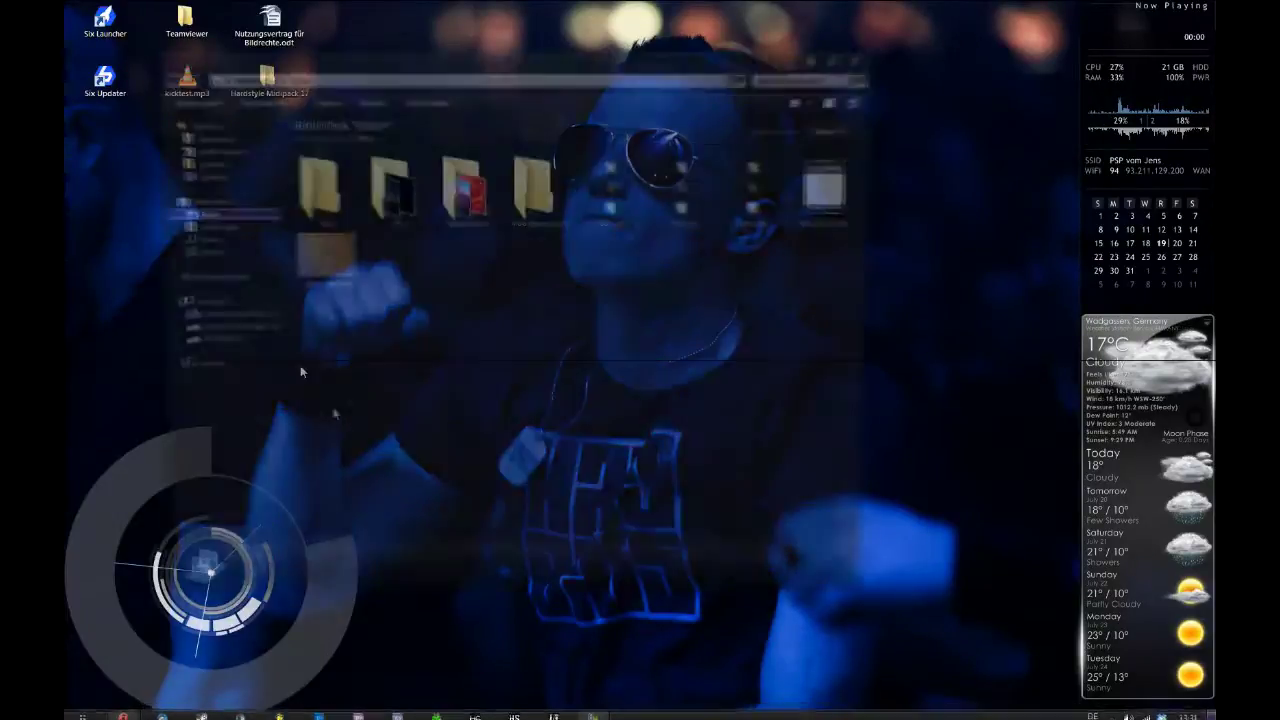
double_click(389, 186)
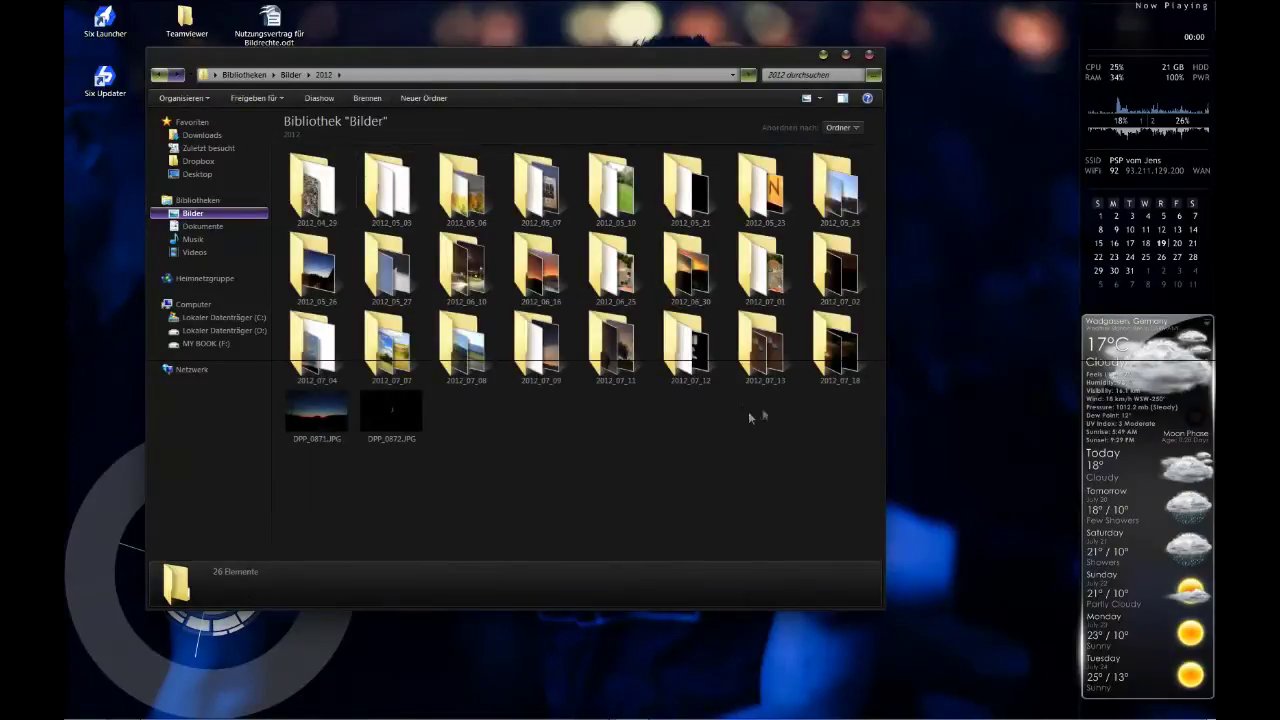
double_click(835, 350)
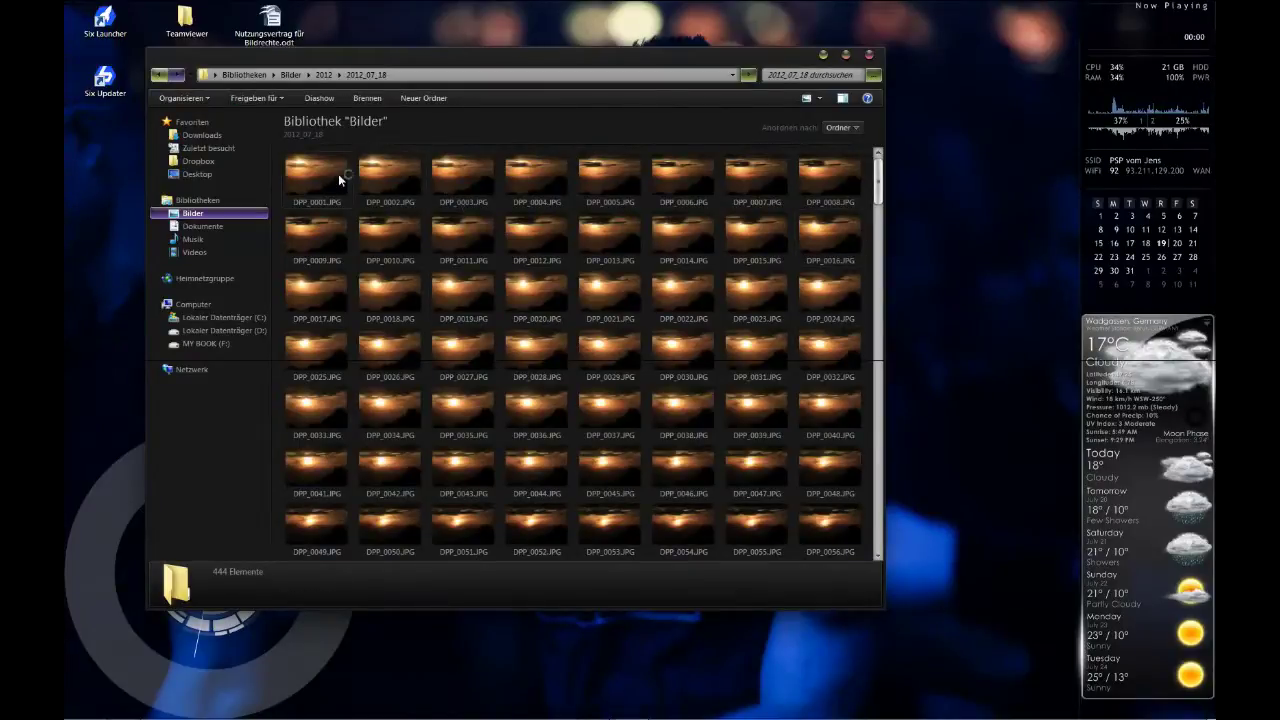
double_click(338, 173)
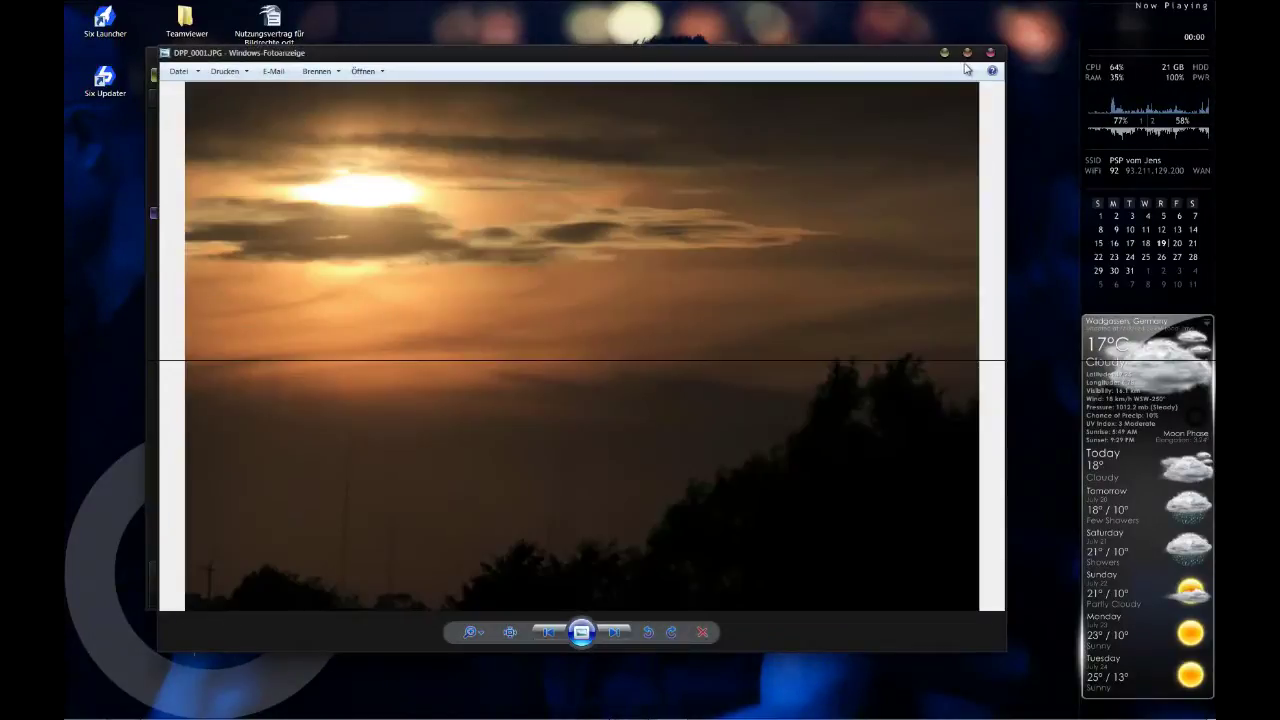
click(990, 55)
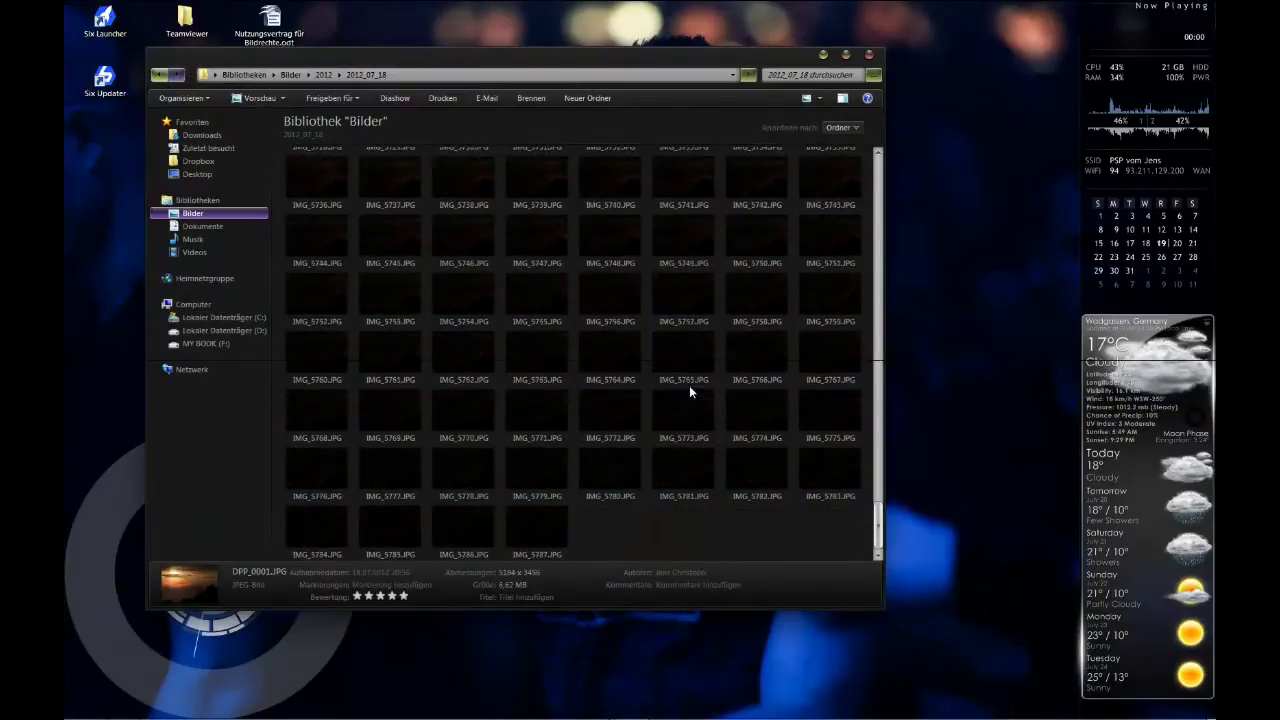
Step: Close the Explorer window showing the 2012_07_18 sunset photos
click(870, 56)
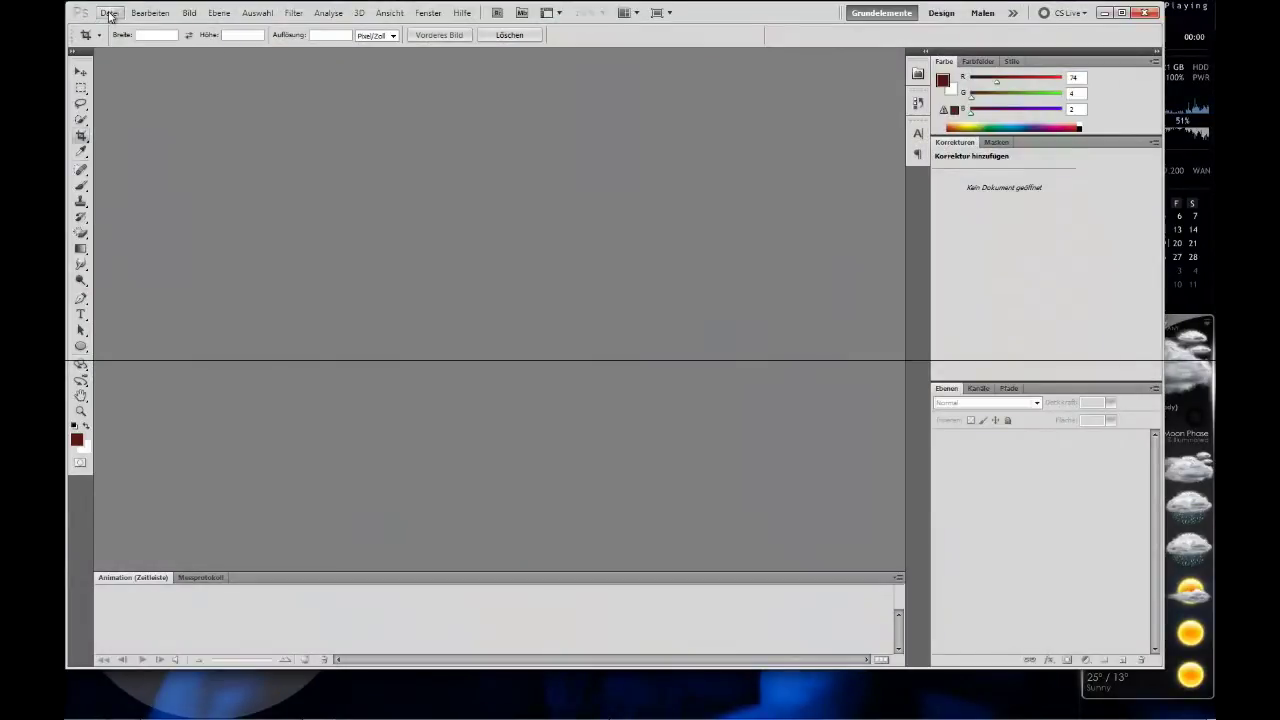
Step: Open DPP_0001.JPG from the Datei menu with Bildsequenz ticked
click(110, 14)
key(Right)
key(Left)
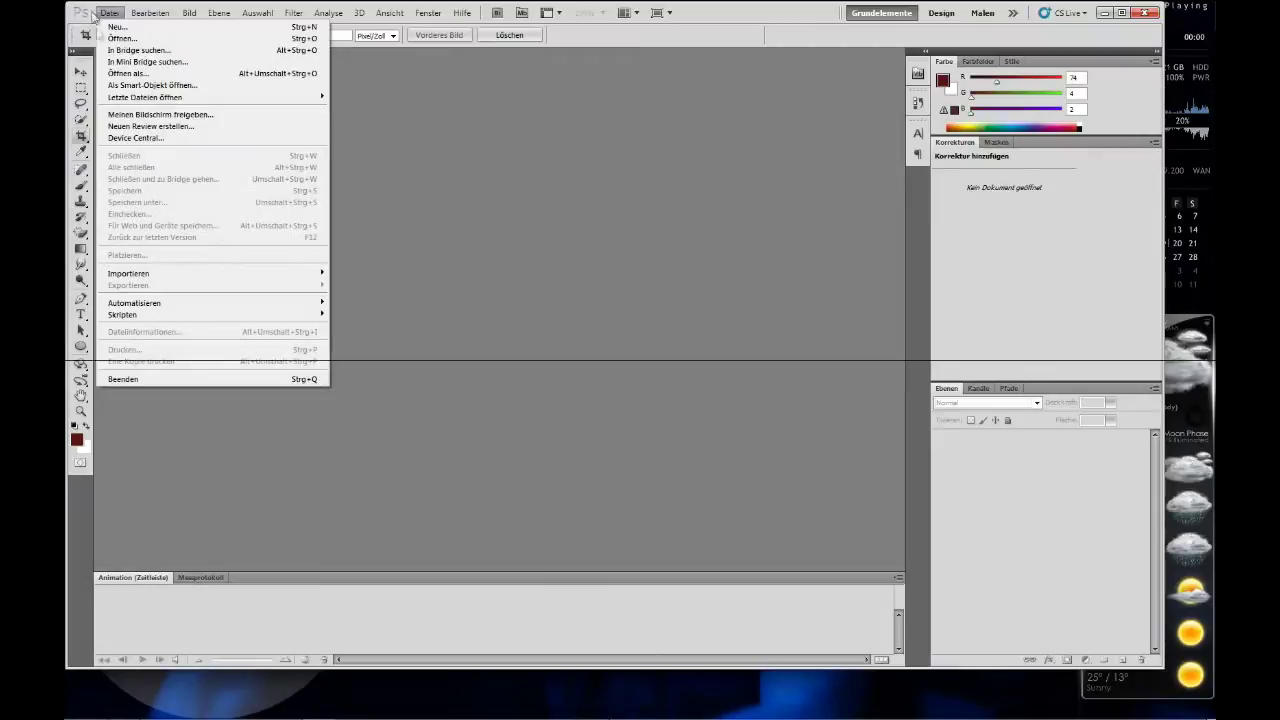
click(105, 13)
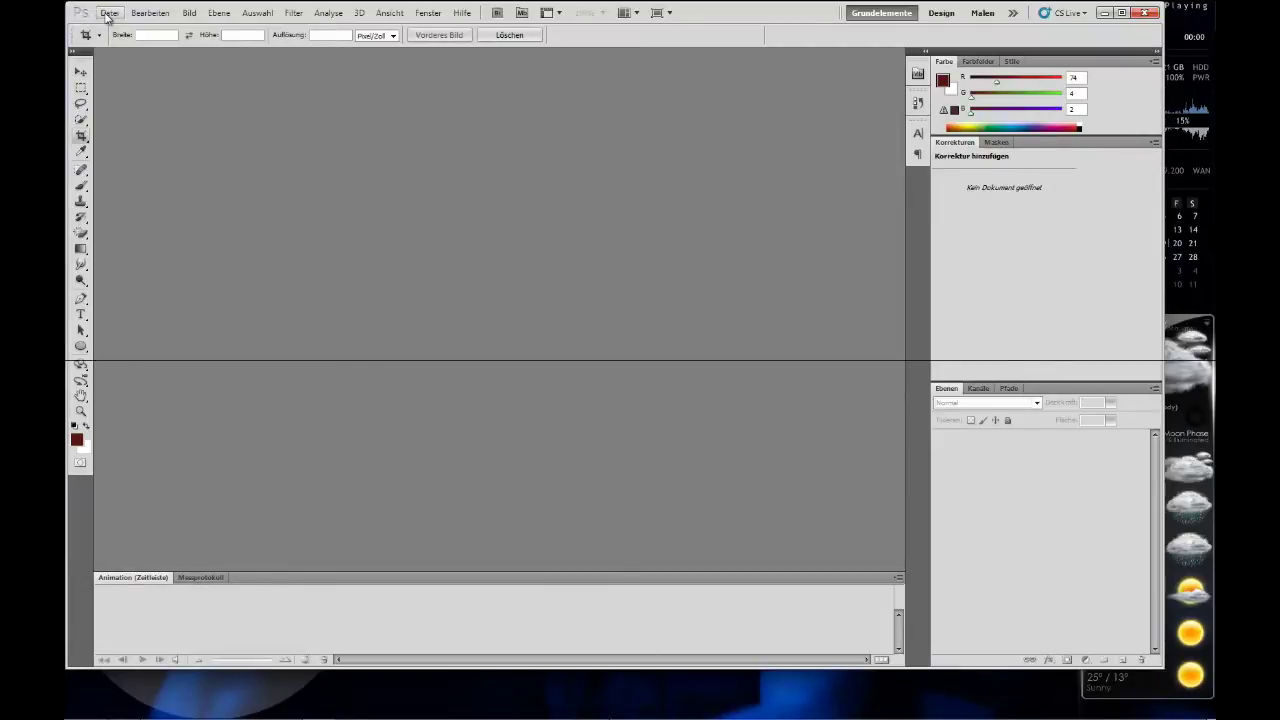
click(108, 14)
click(123, 45)
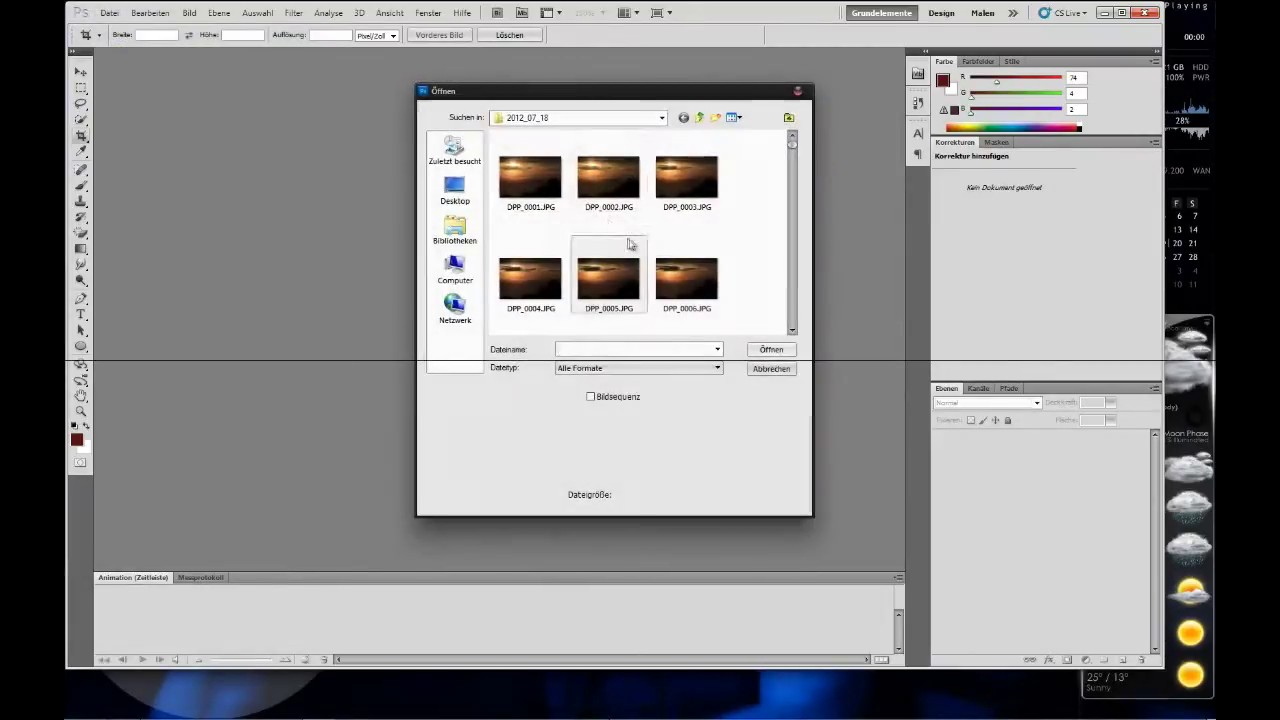
click(548, 187)
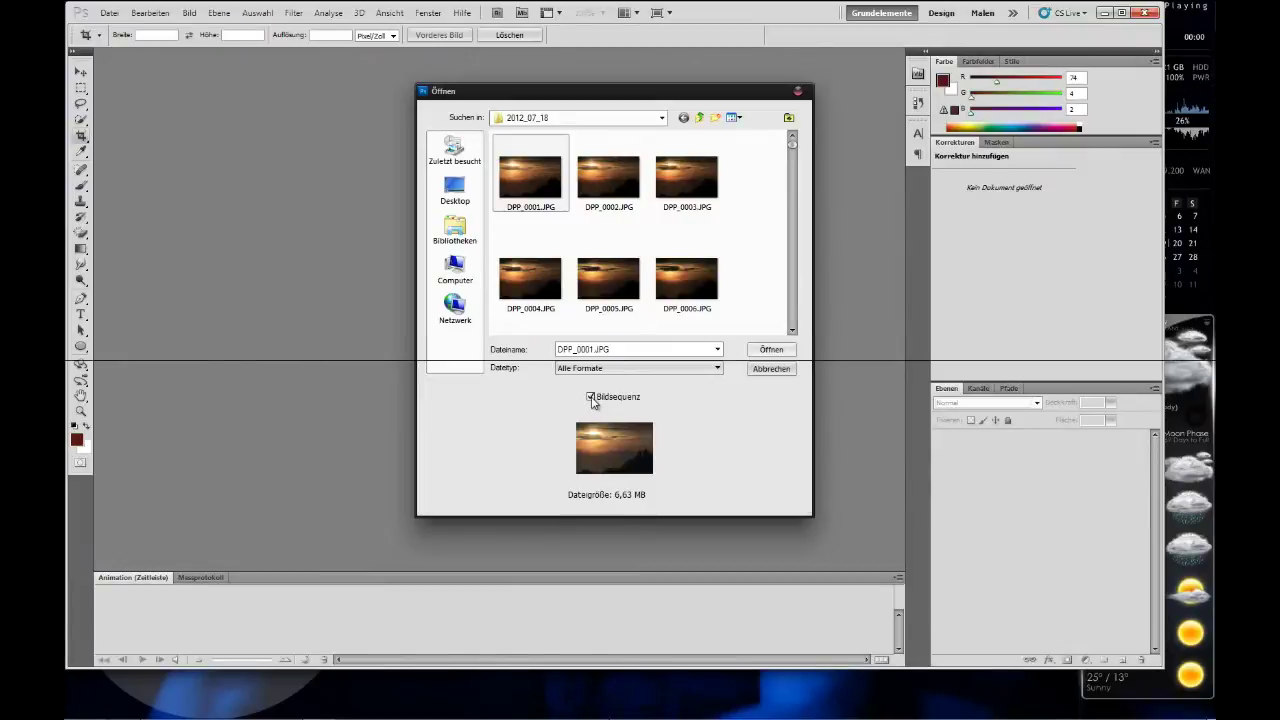
click(771, 350)
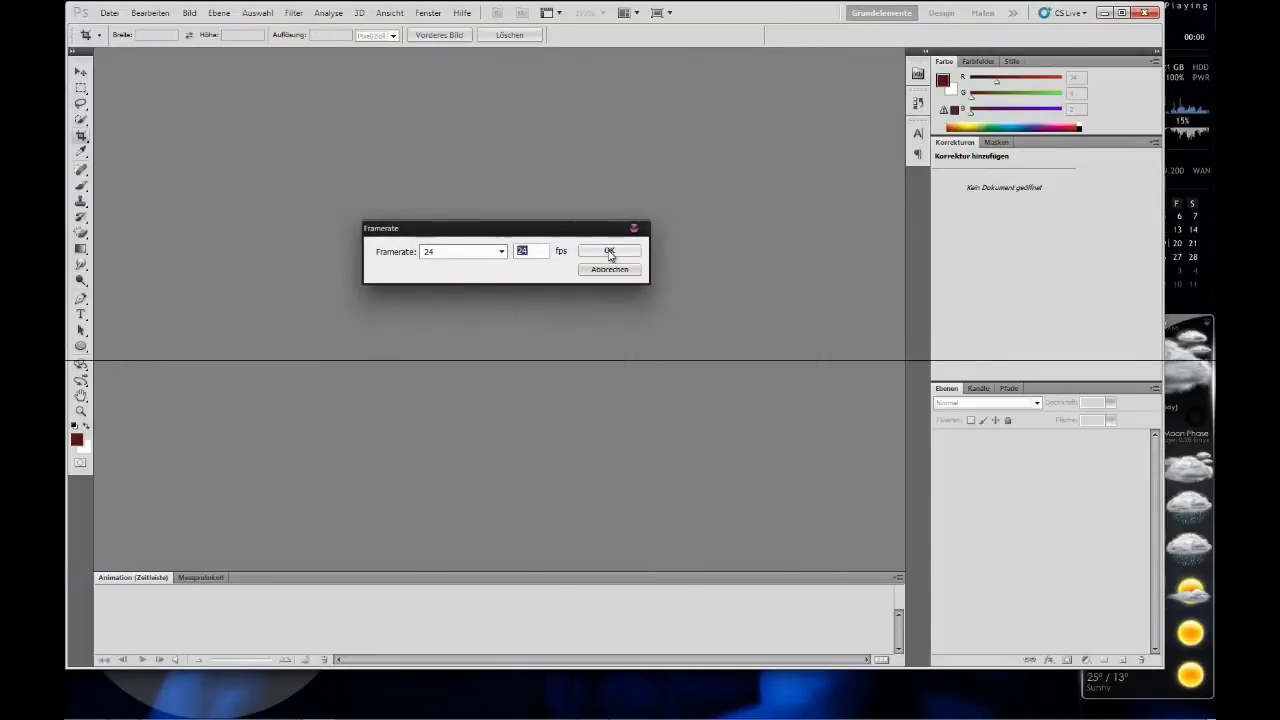
Step: Accept 24 fps, scrub through the sunset frames and return the playhead to the start
click(608, 252)
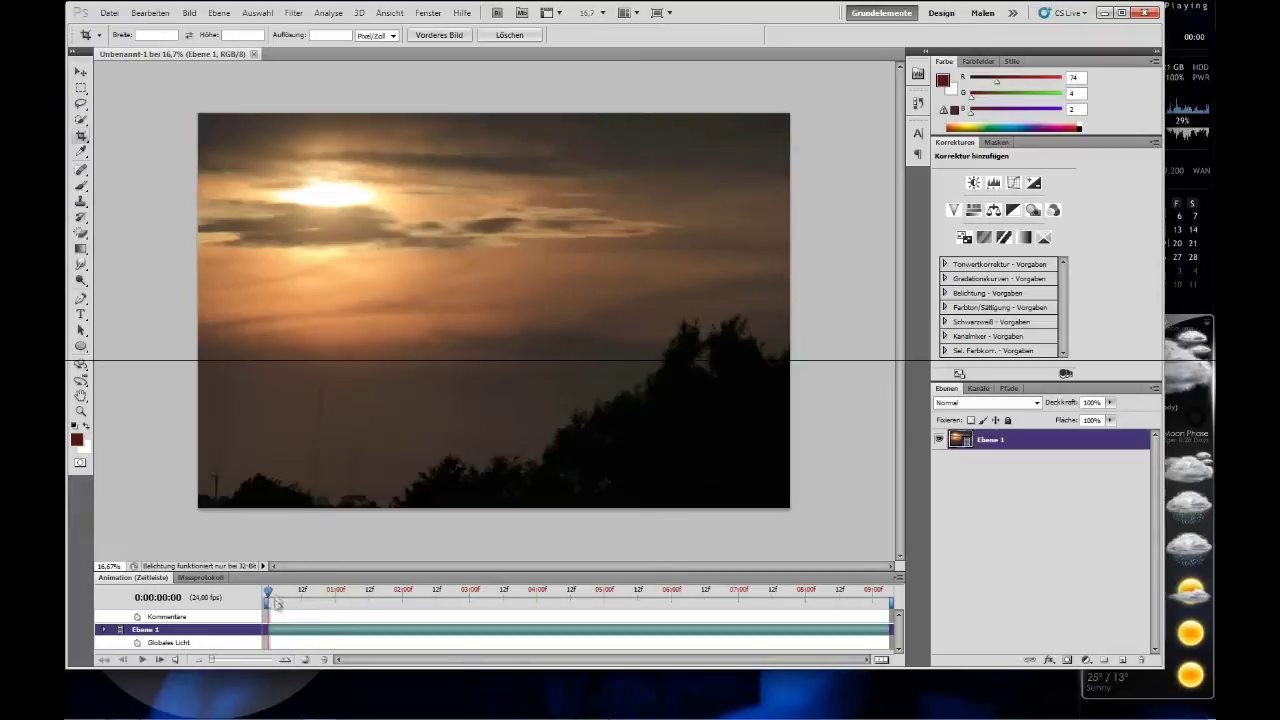
drag(268, 592, 766, 601)
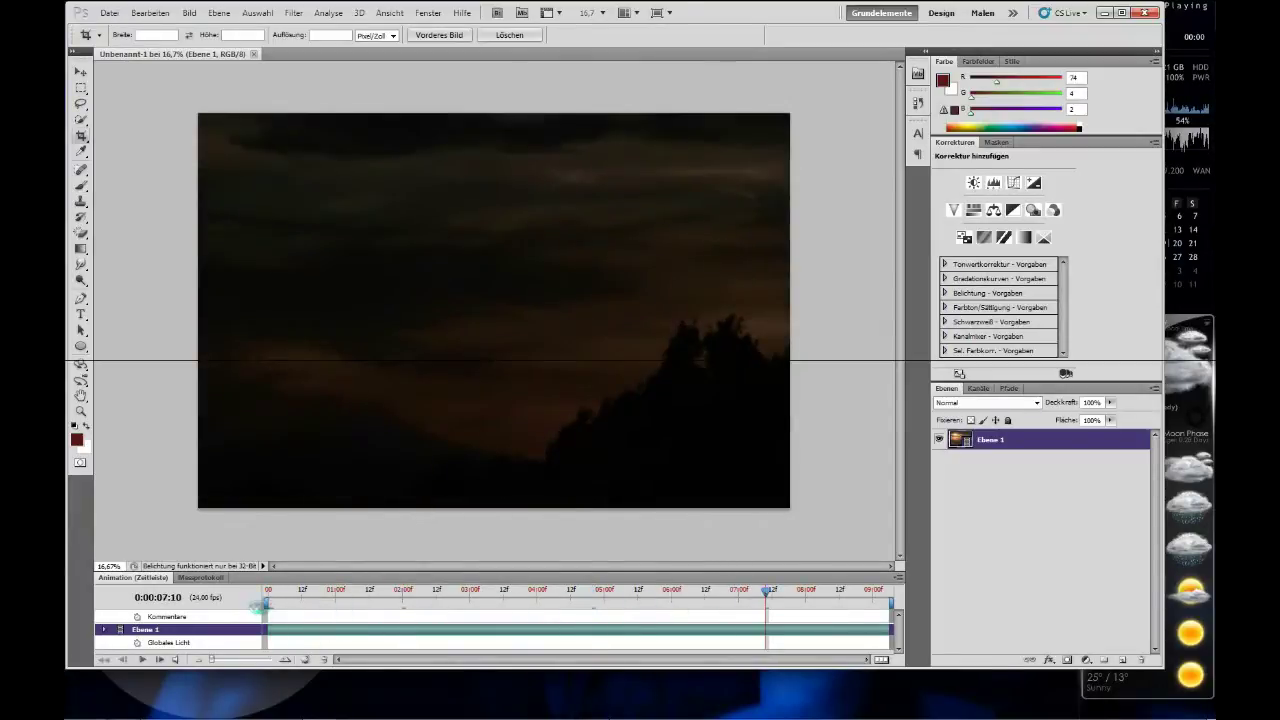
click(257, 605)
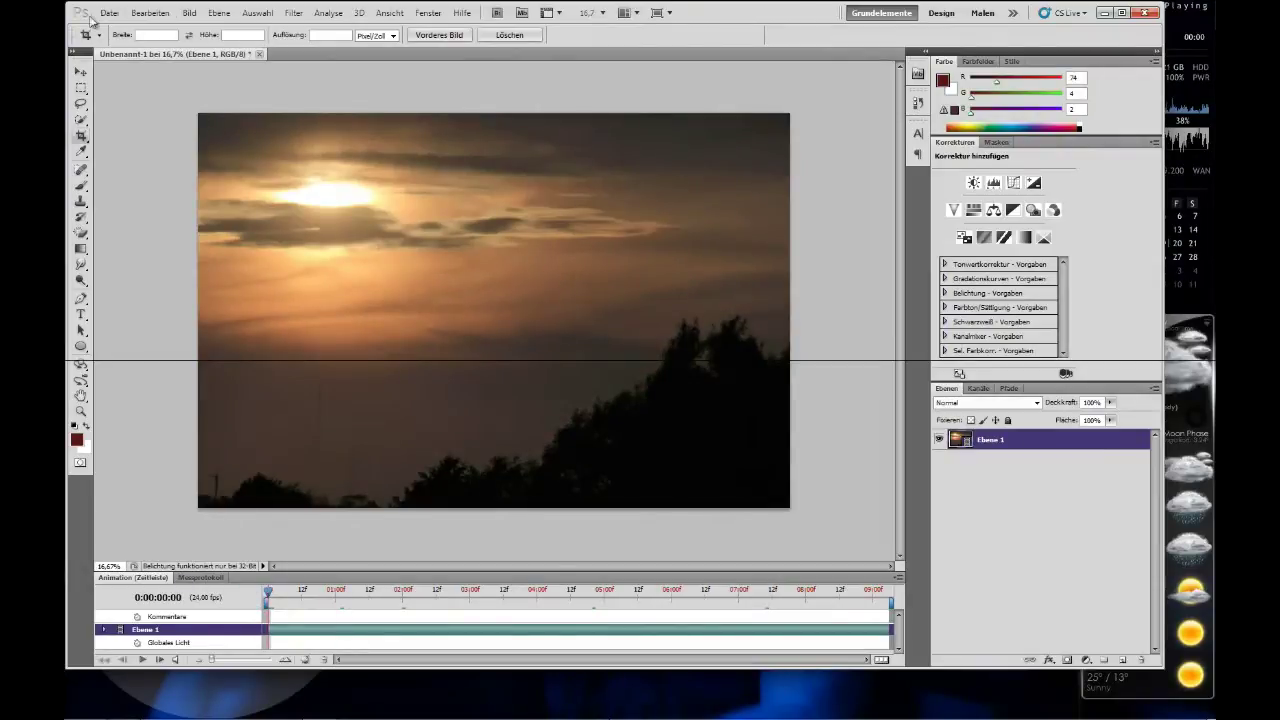
Step: Save the sequence as DPP_0001.psd with maximum compatibility, then quit Photoshop
click(108, 13)
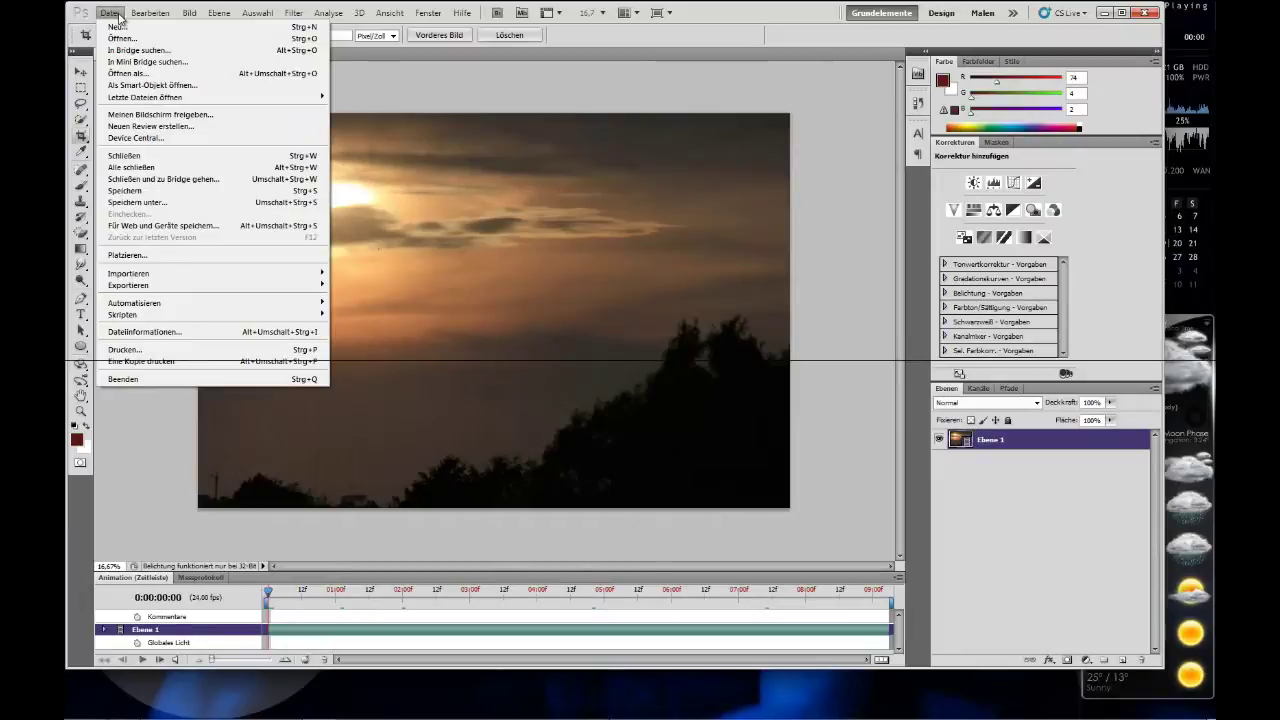
click(170, 203)
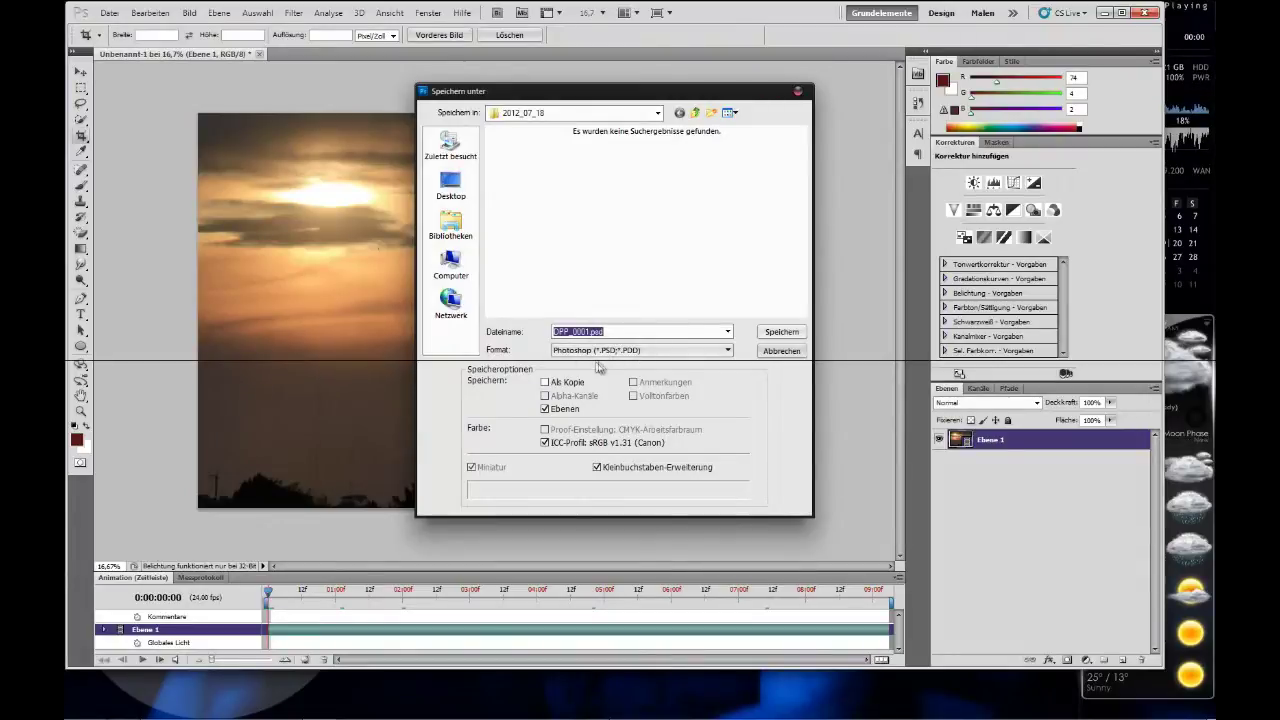
click(779, 332)
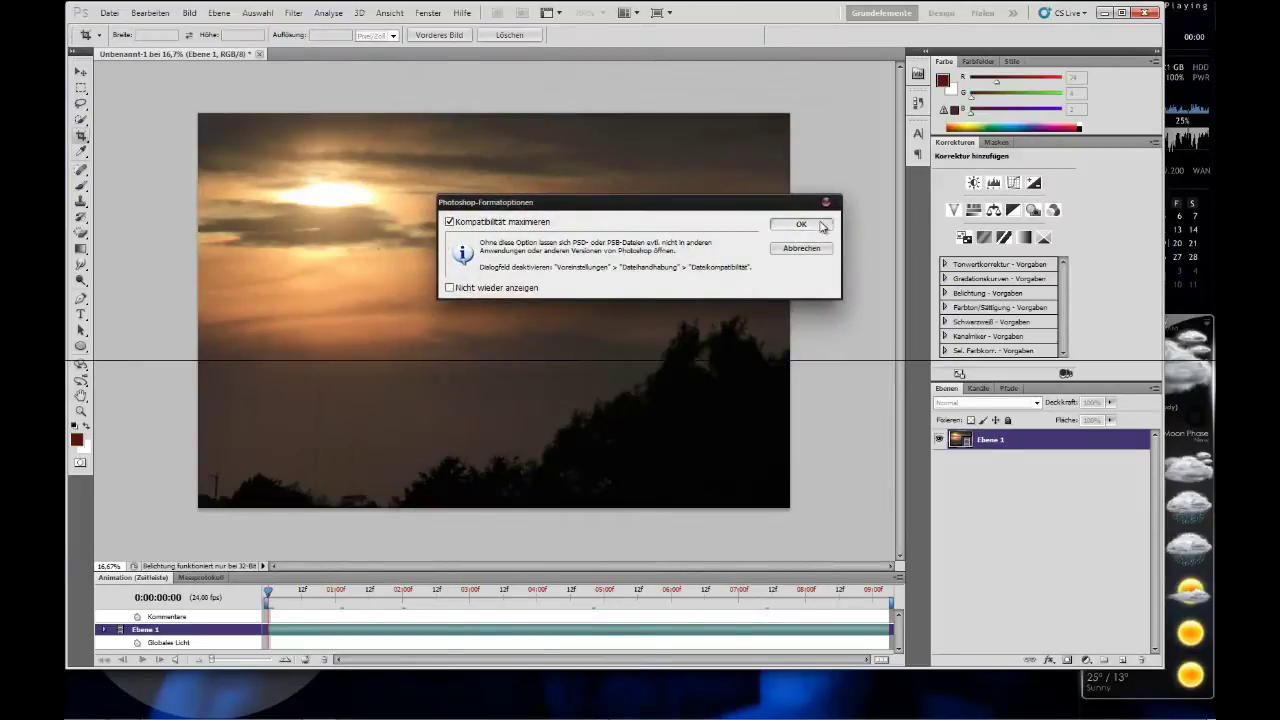
click(801, 224)
click(1146, 14)
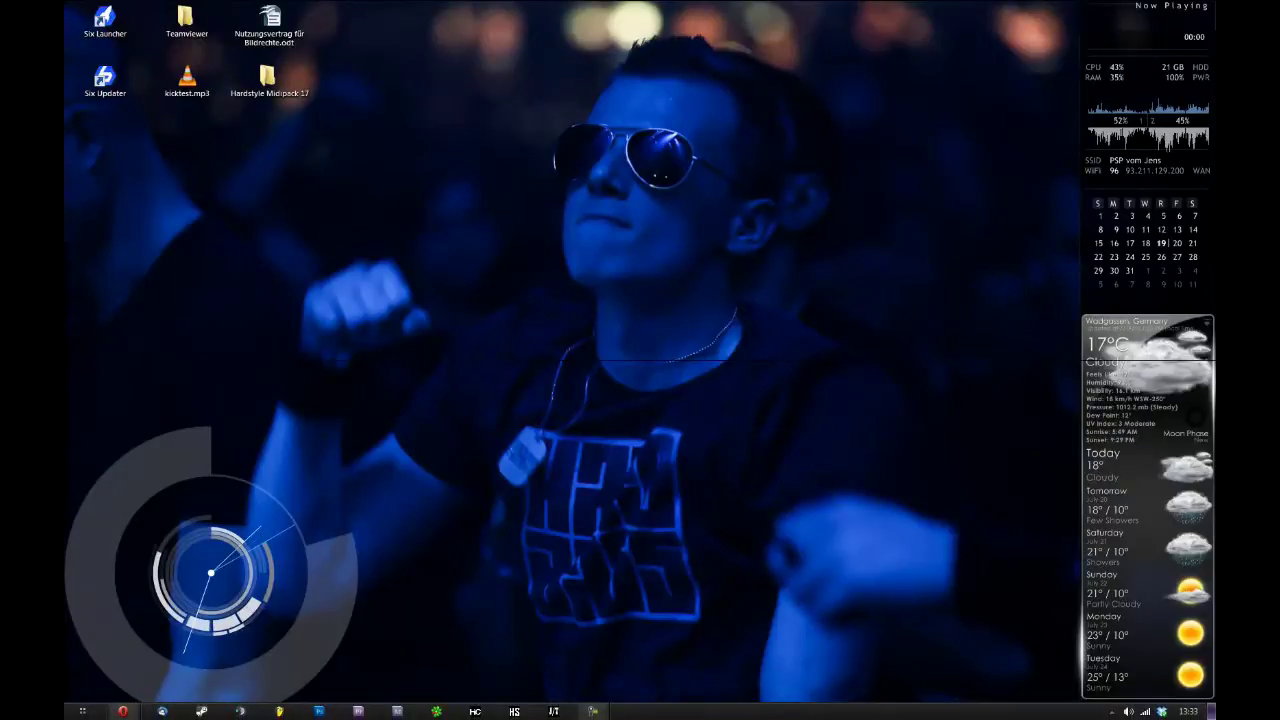
Step: Launch Adobe Premiere Pro from the taskbar
click(358, 711)
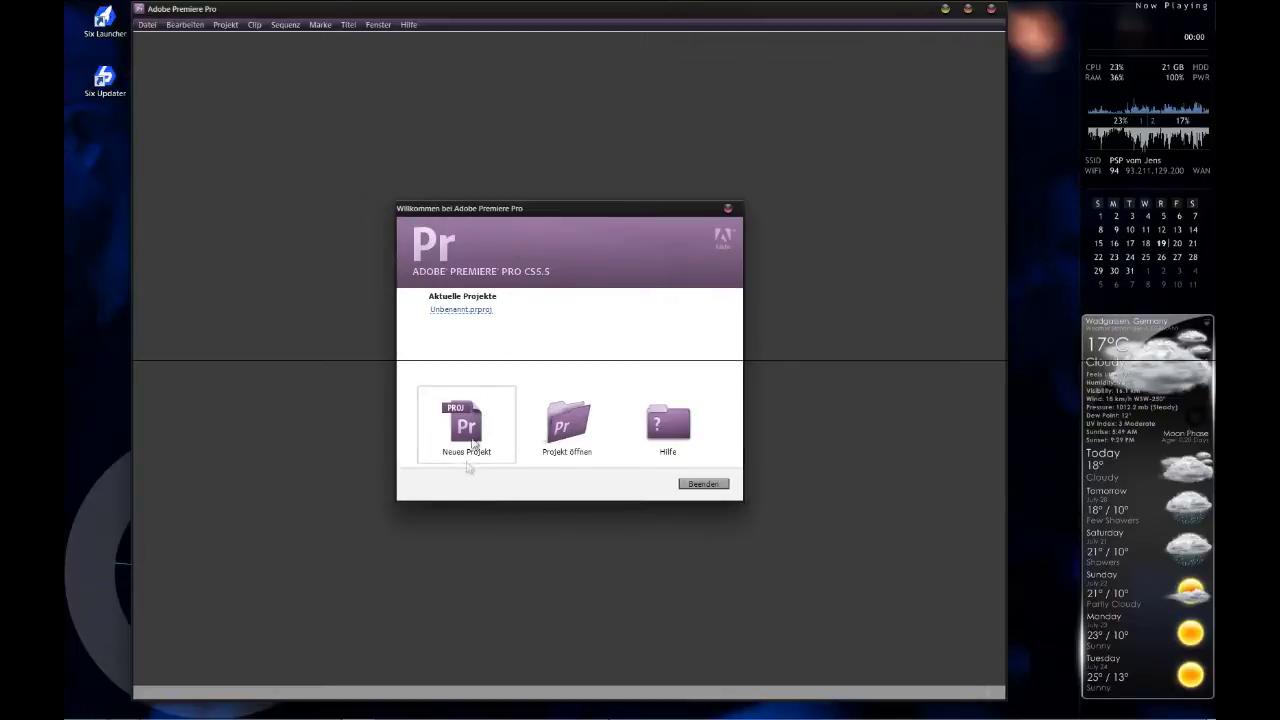
Step: Create a new Premiere project with the default project settings
click(470, 425)
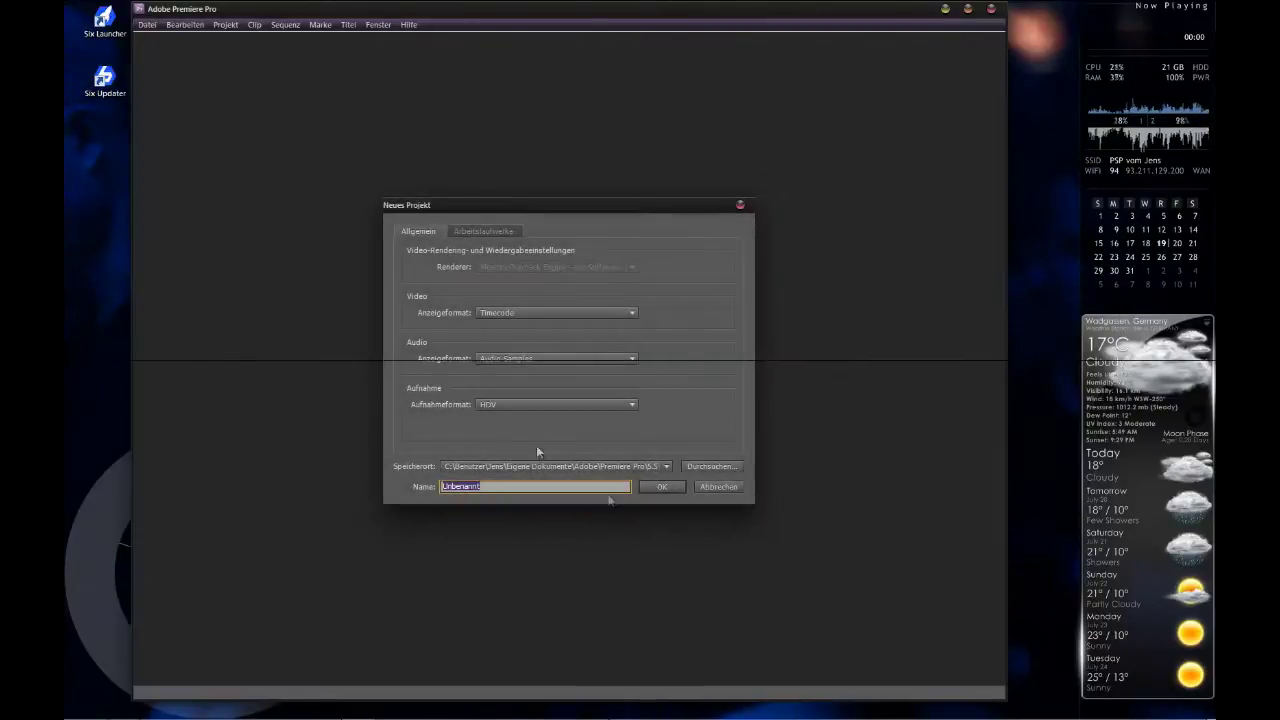
click(662, 488)
click(622, 378)
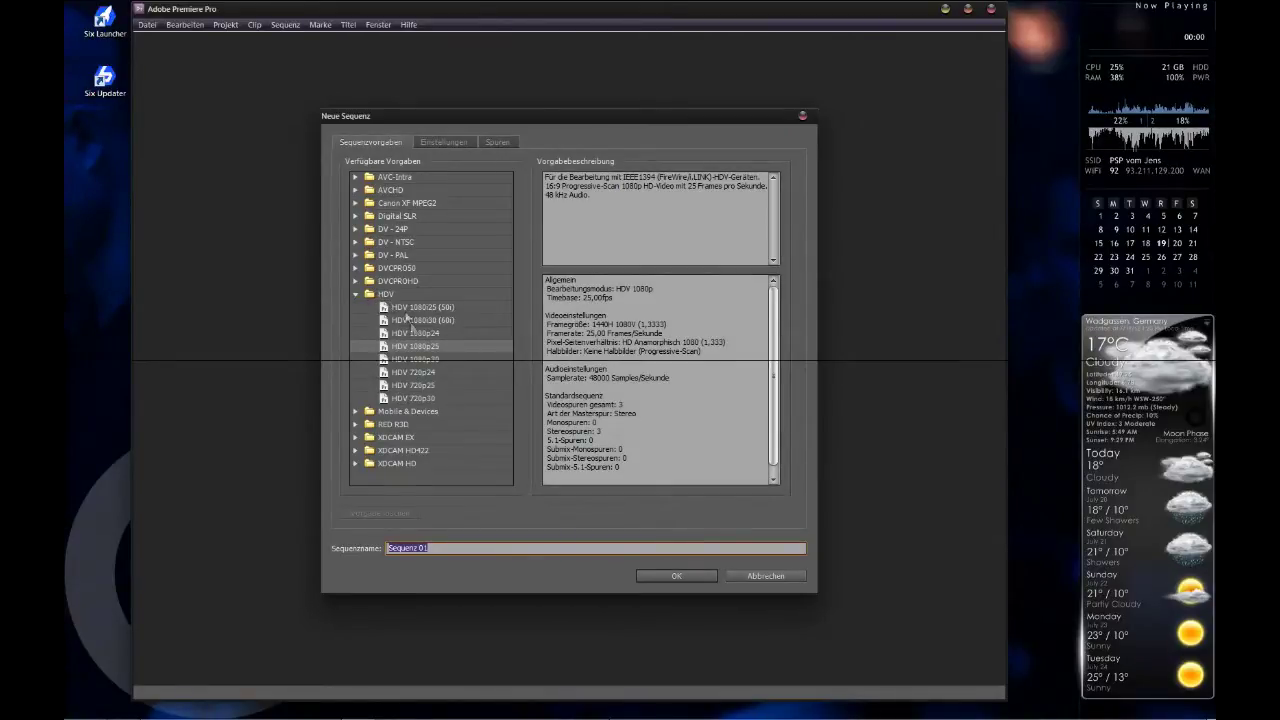
Step: Create the sequence Sequenz 01 using the HDV 1080p24 preset
click(445, 346)
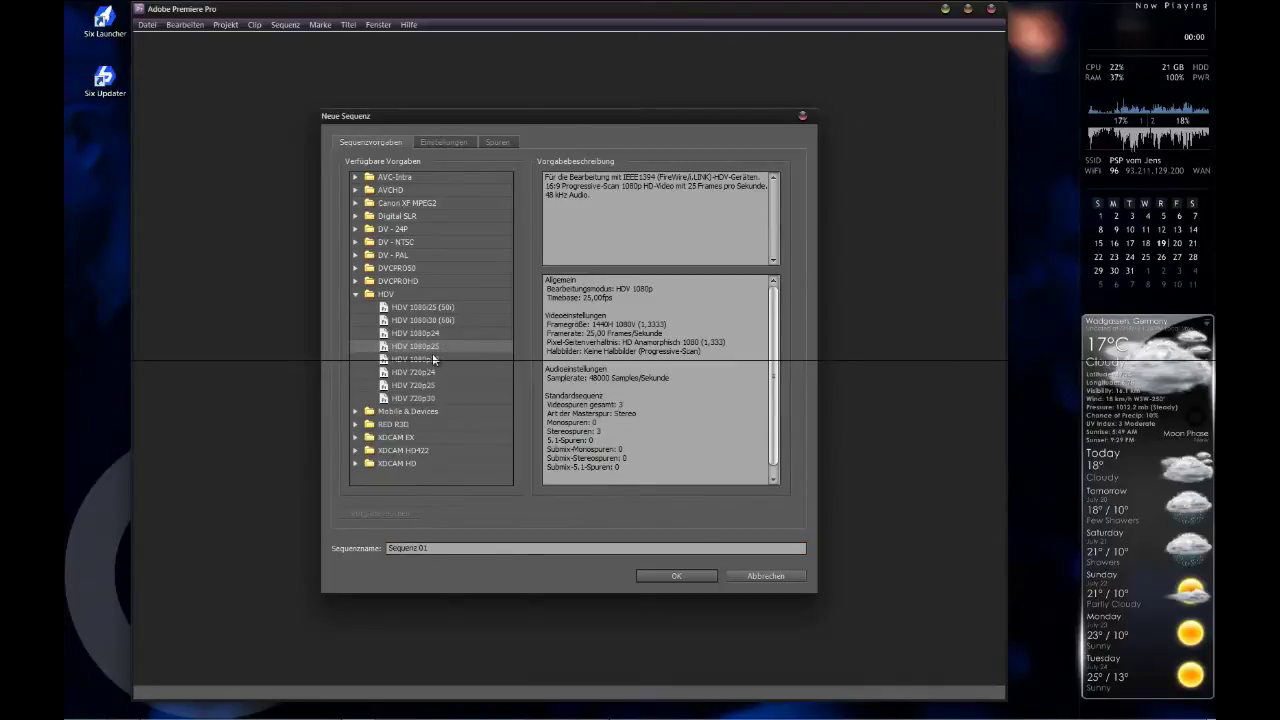
click(438, 334)
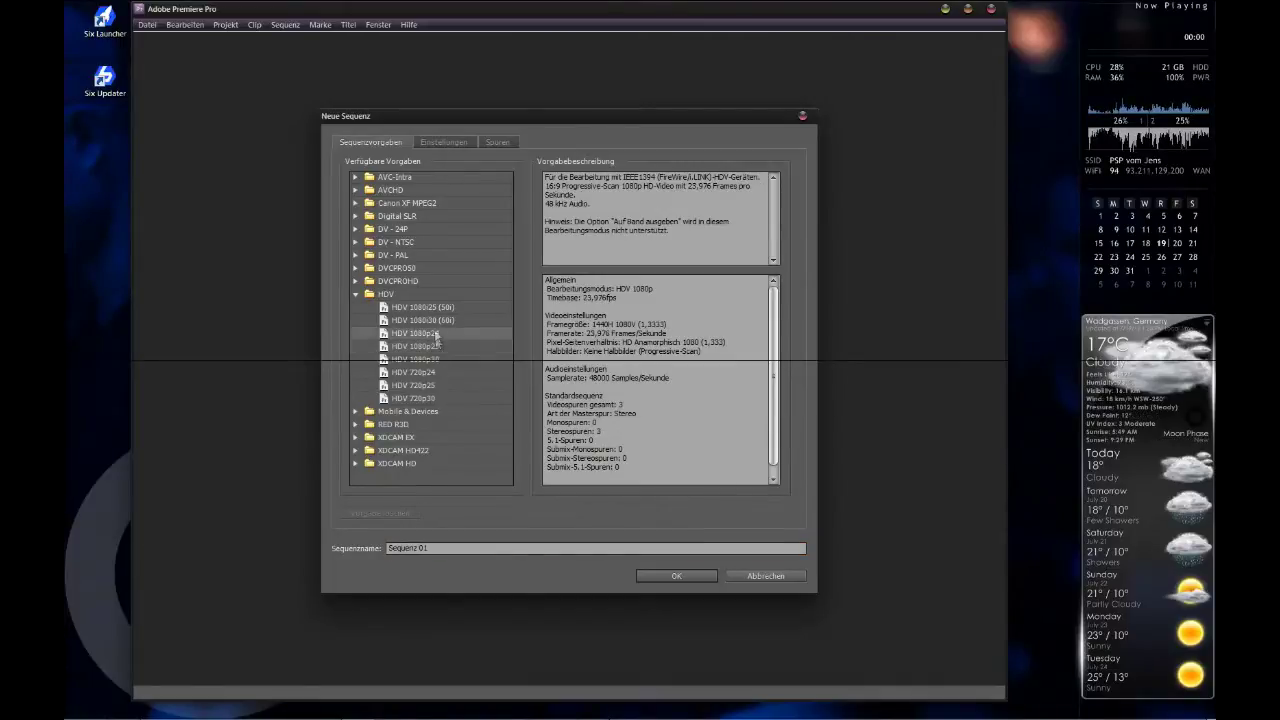
click(437, 345)
click(441, 337)
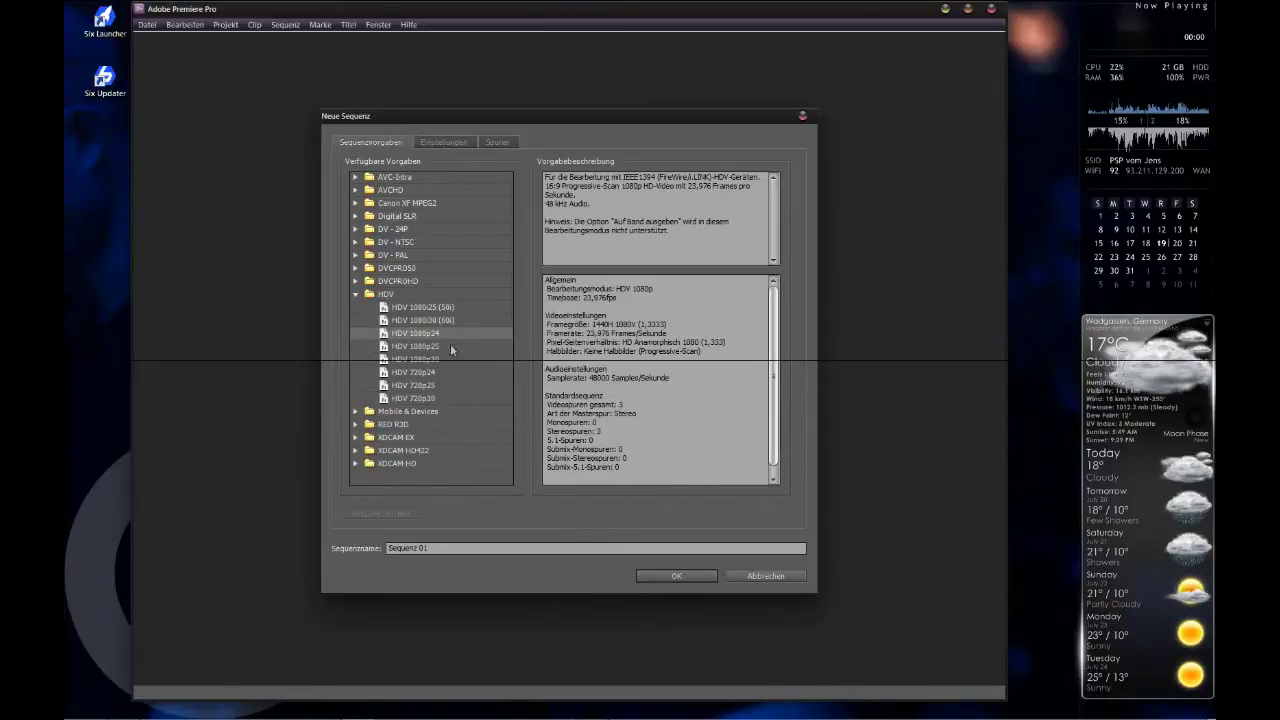
click(680, 576)
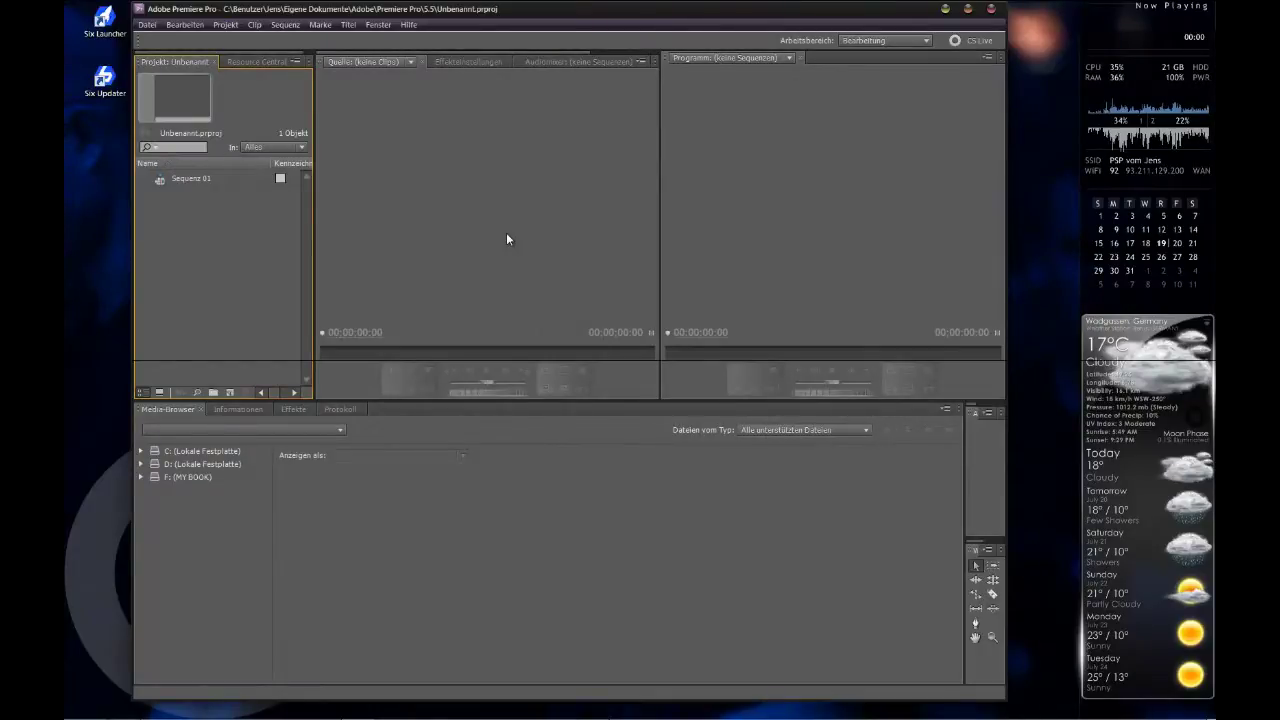
Step: Import DPP_0001.psd from the 2012_07_18 folder through the Project panel's Importieren command
right_click(206, 227)
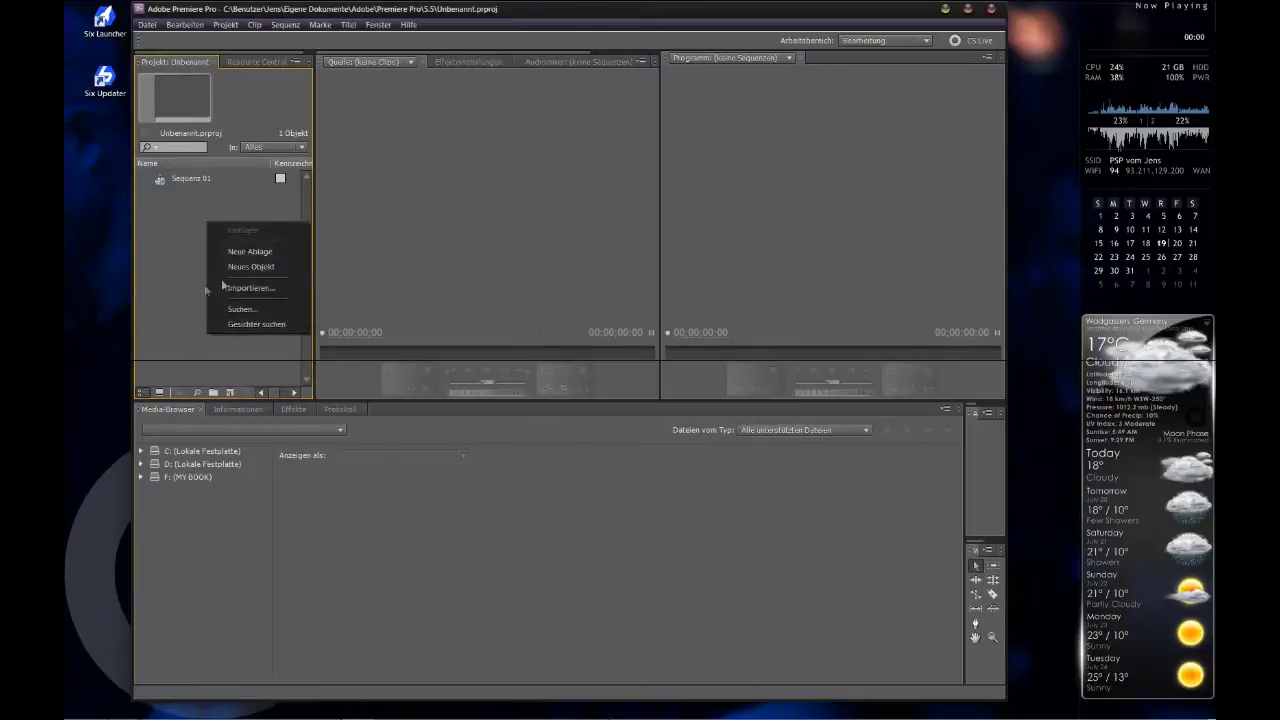
click(180, 240)
right_click(178, 237)
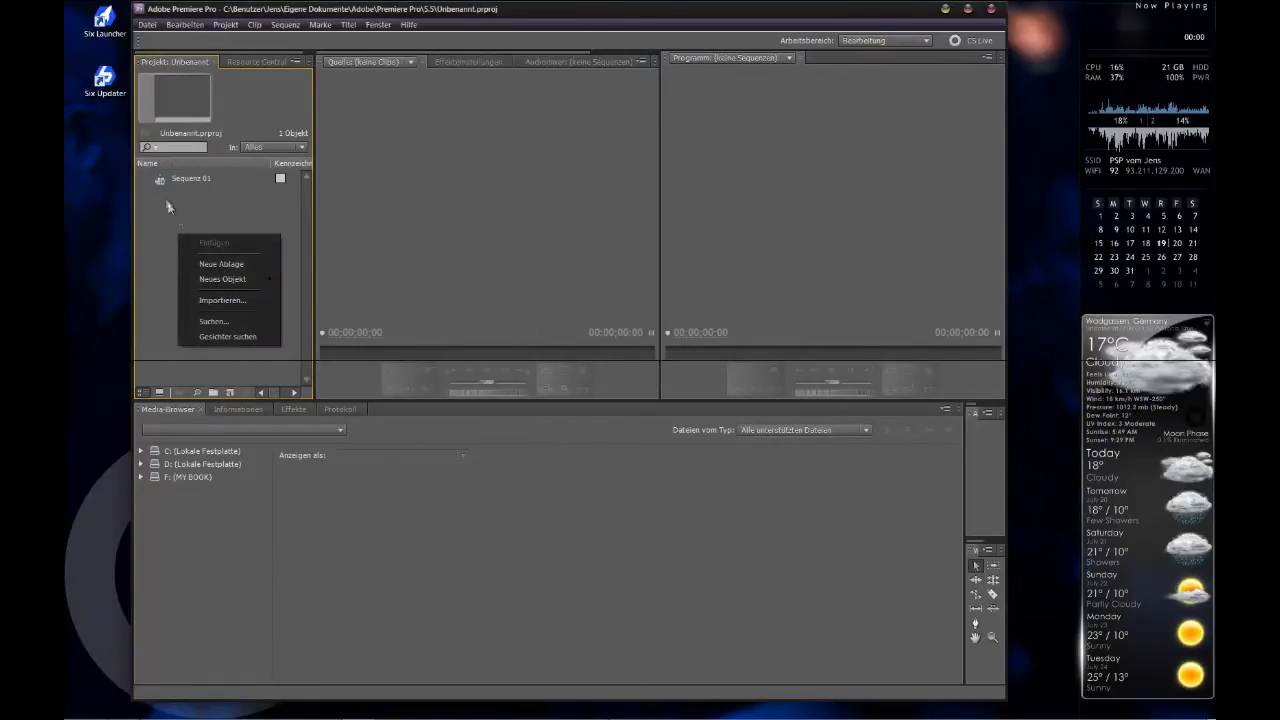
right_click(165, 198)
click(146, 215)
right_click(146, 215)
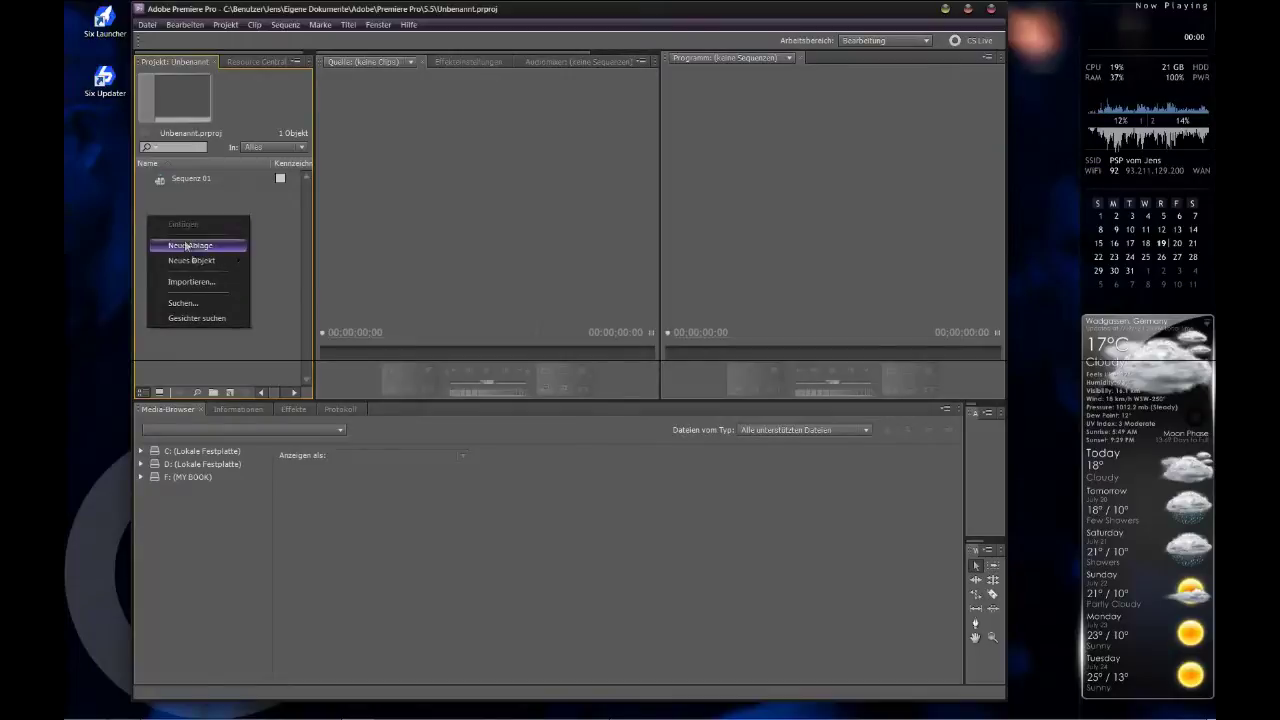
click(198, 282)
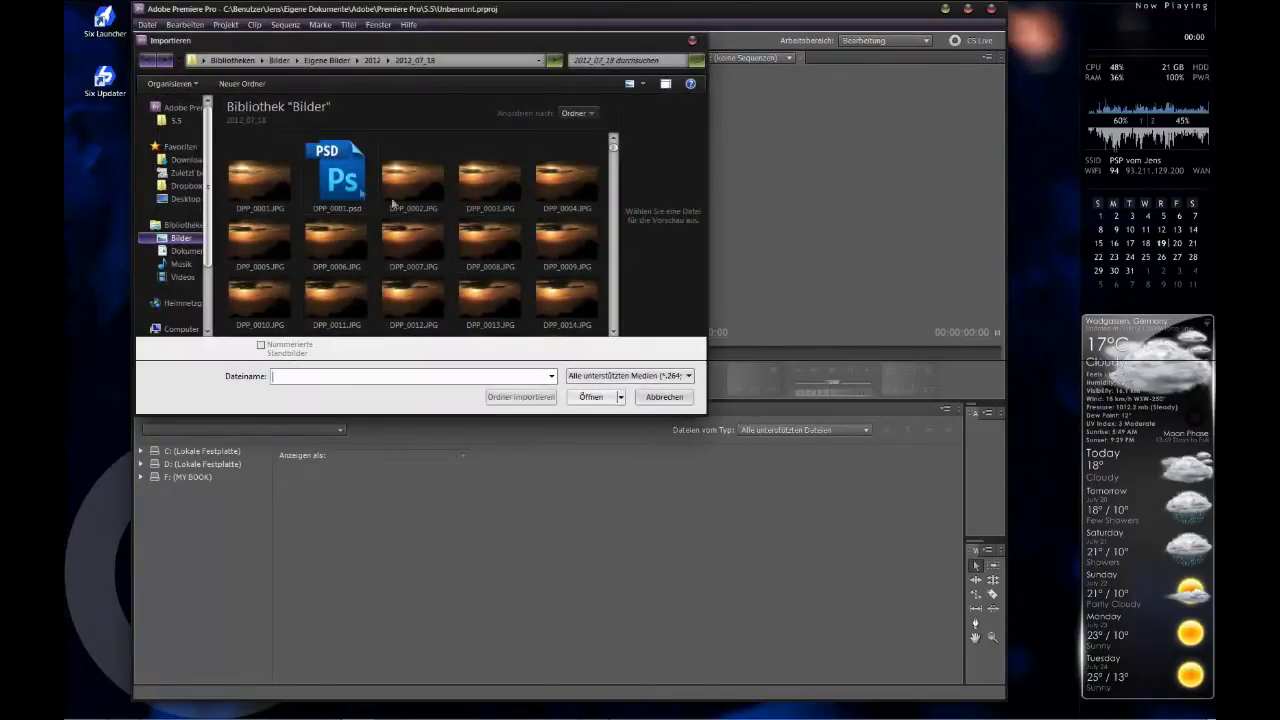
click(350, 182)
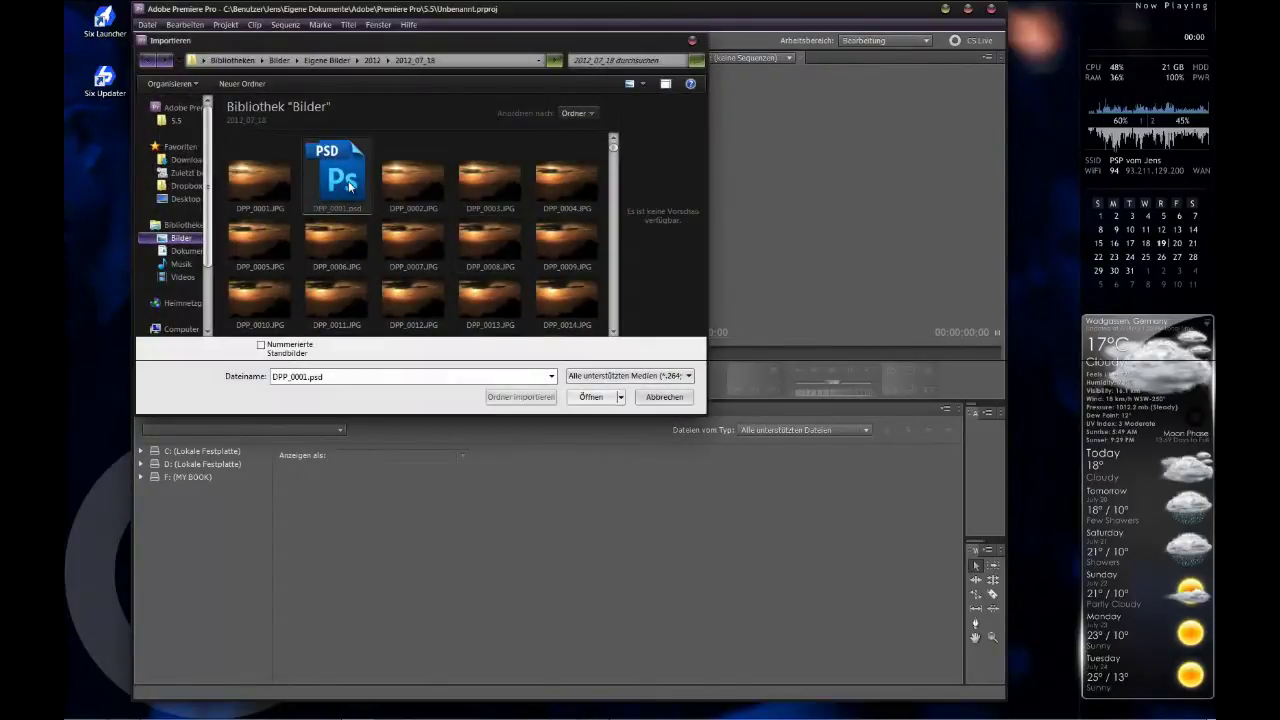
click(590, 397)
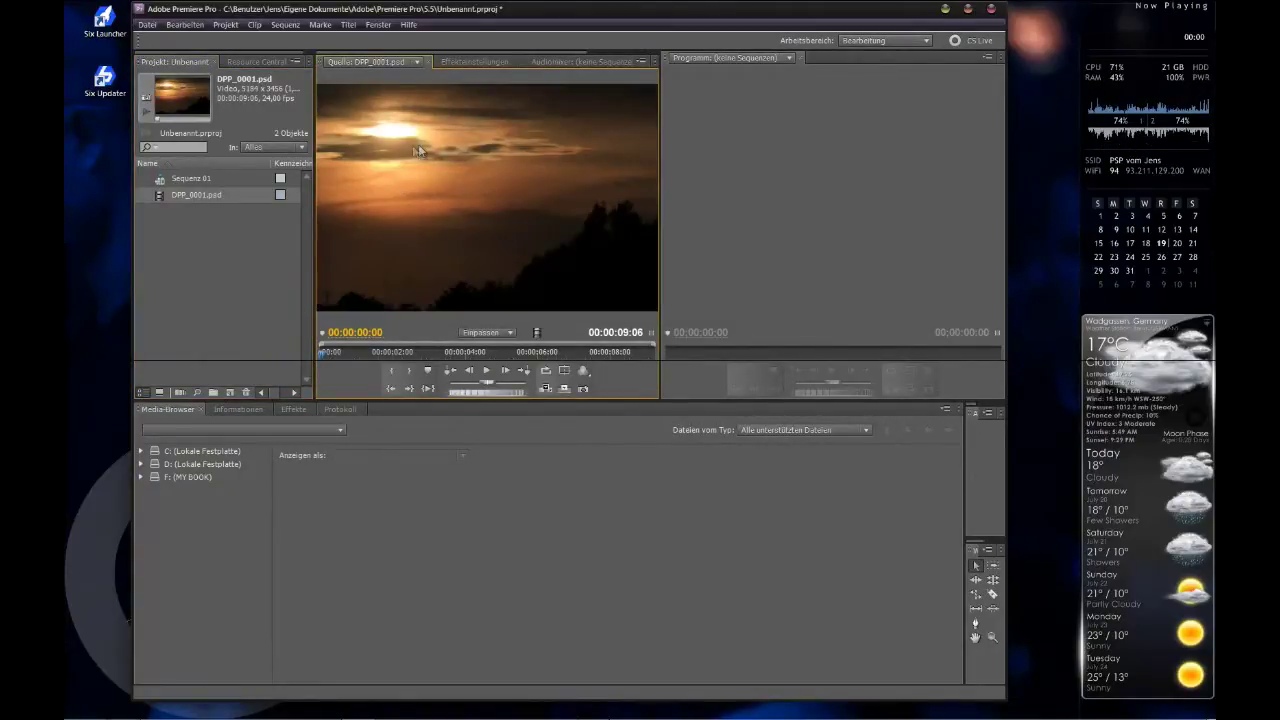
Step: Open the H.264 HDTV 1080p 24 media export settings (Ctrl+M) and its output-name save dialog
click(148, 28)
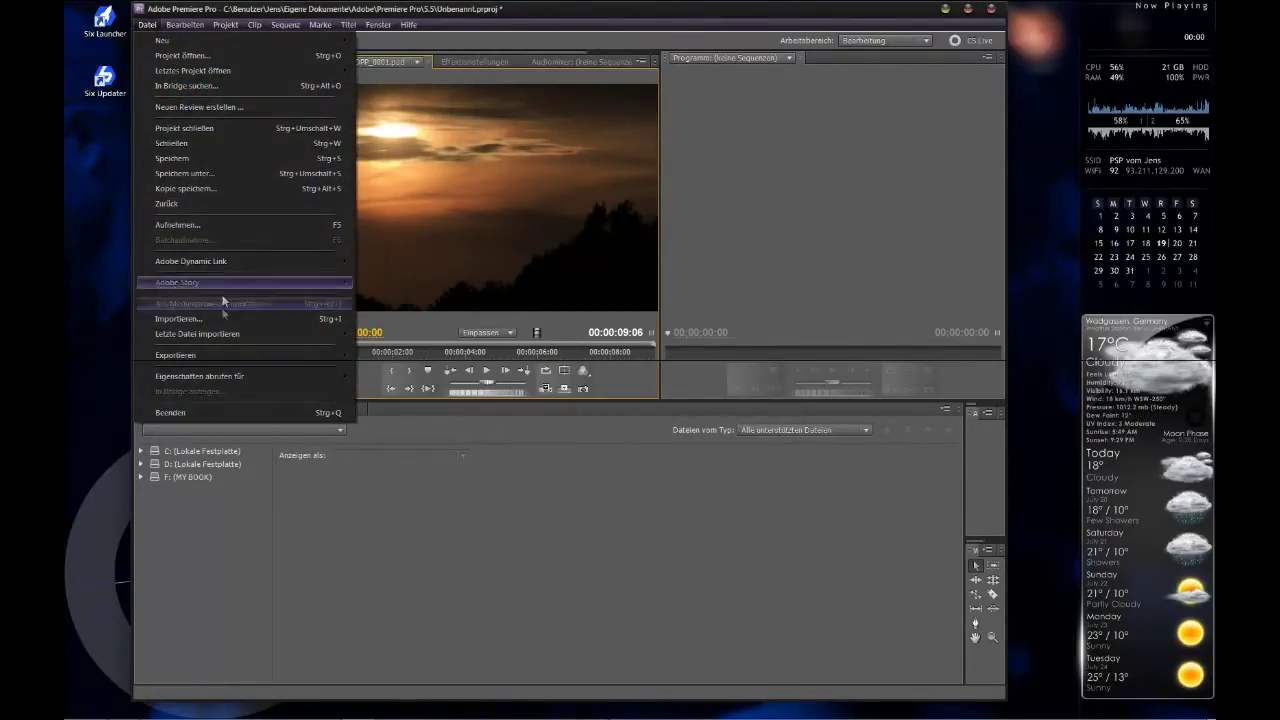
mouse_move(227, 358)
click(368, 356)
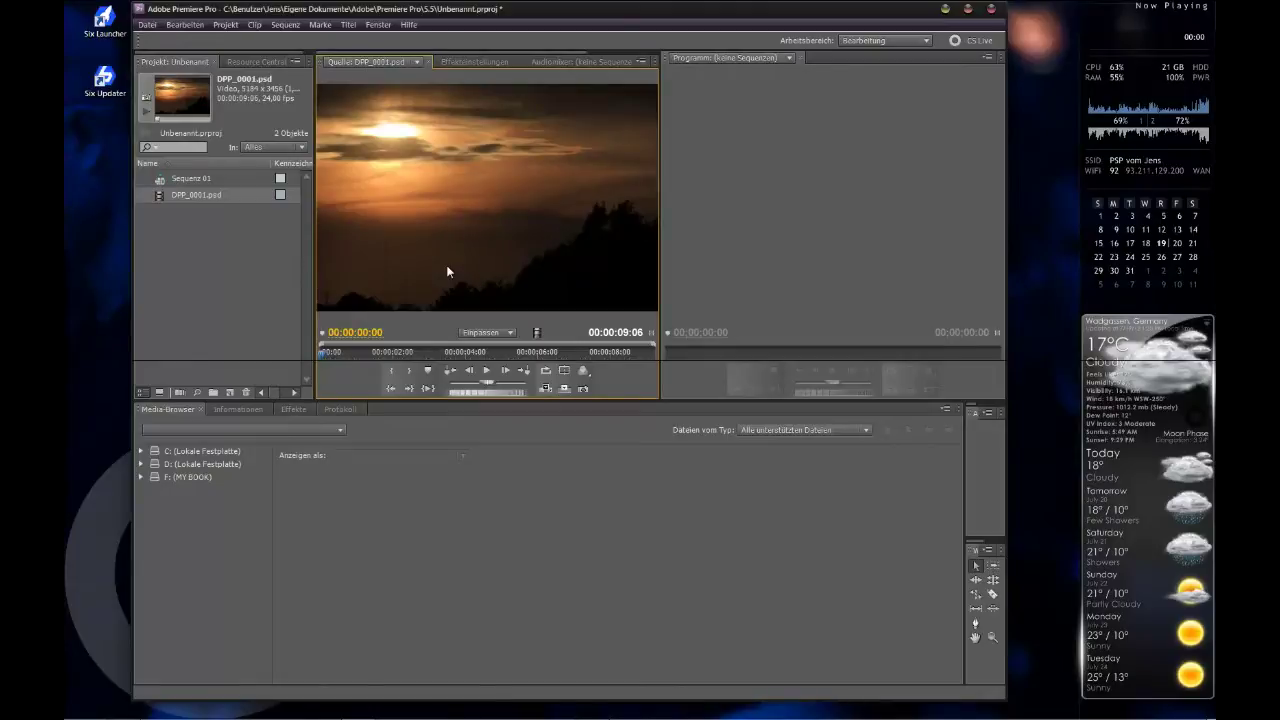
key(ctrl+m)
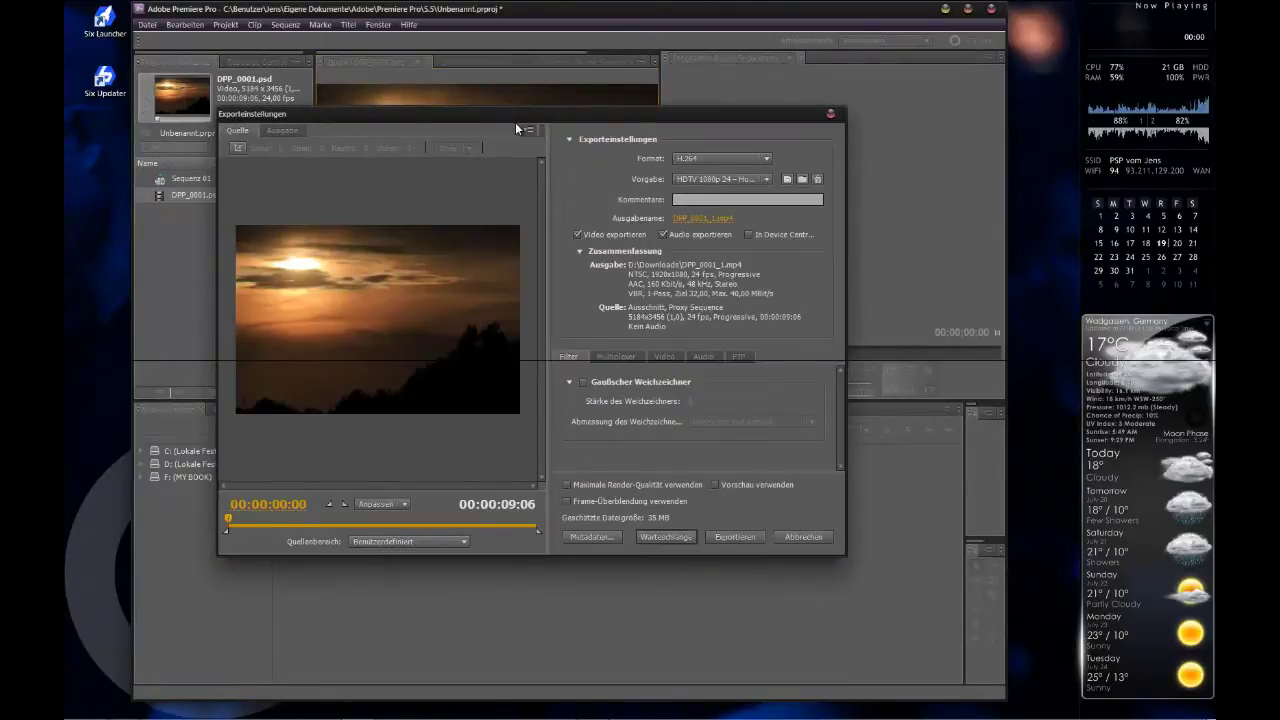
drag(515, 122, 671, 279)
click(780, 224)
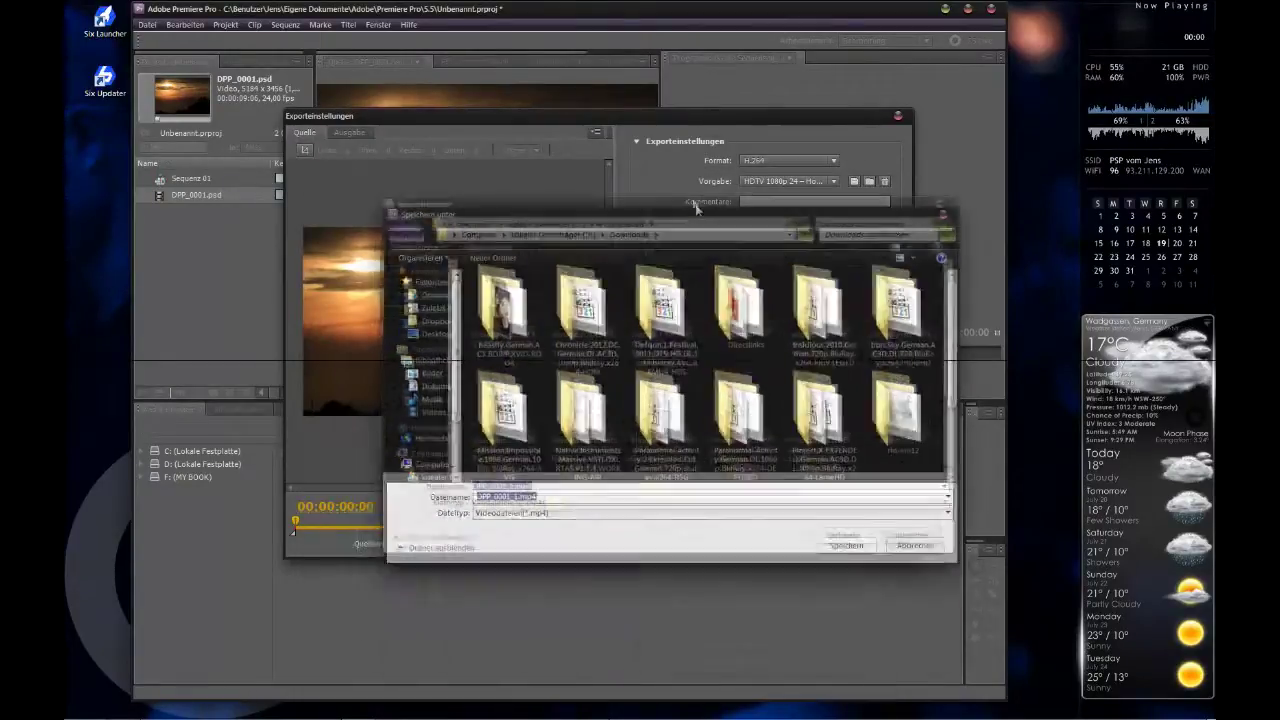
Step: Set the save location for DPP_0001_1.mp4 to Bilder > 2012 > 2012_07_18
key(Return)
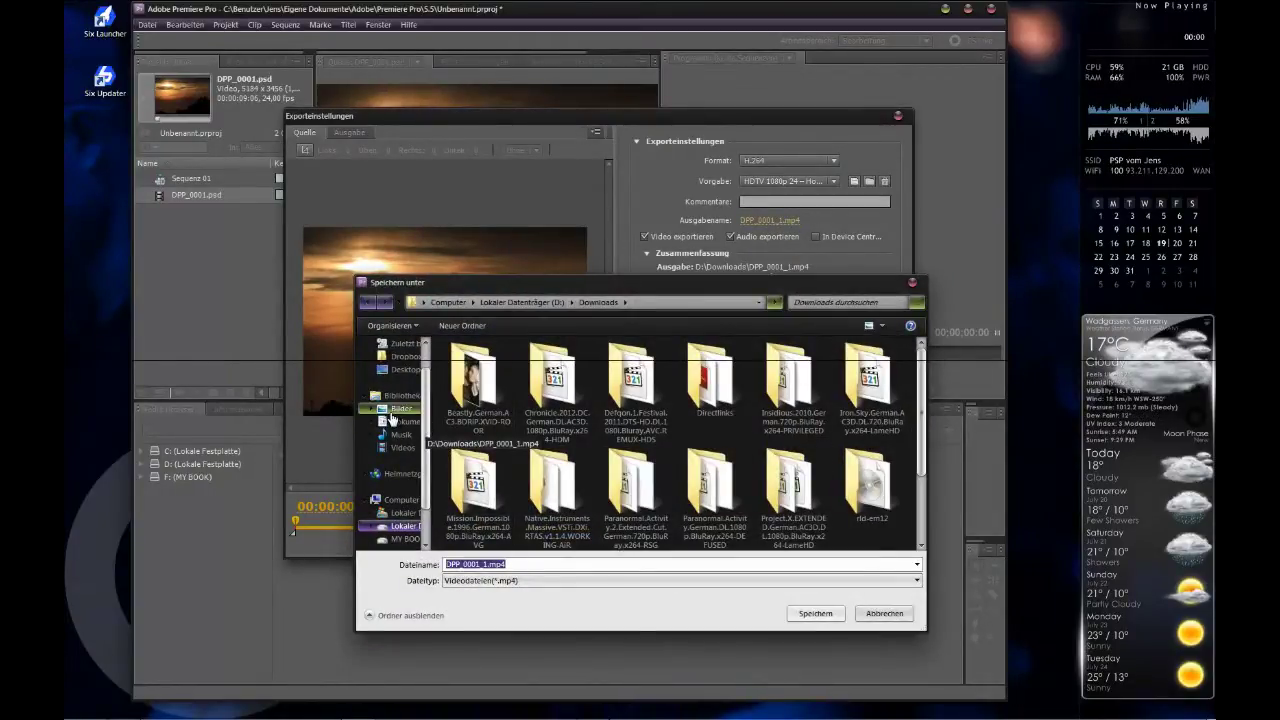
click(398, 409)
double_click(555, 415)
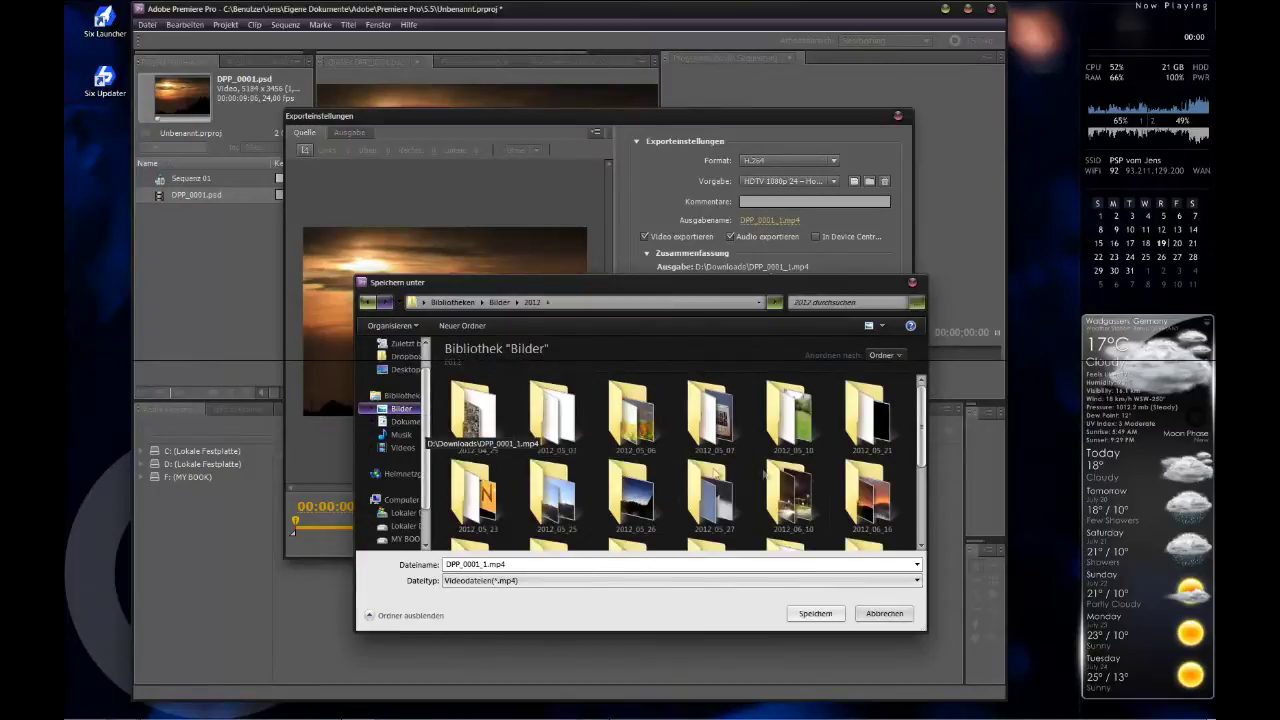
scroll(812, 467, down, 5)
double_click(860, 528)
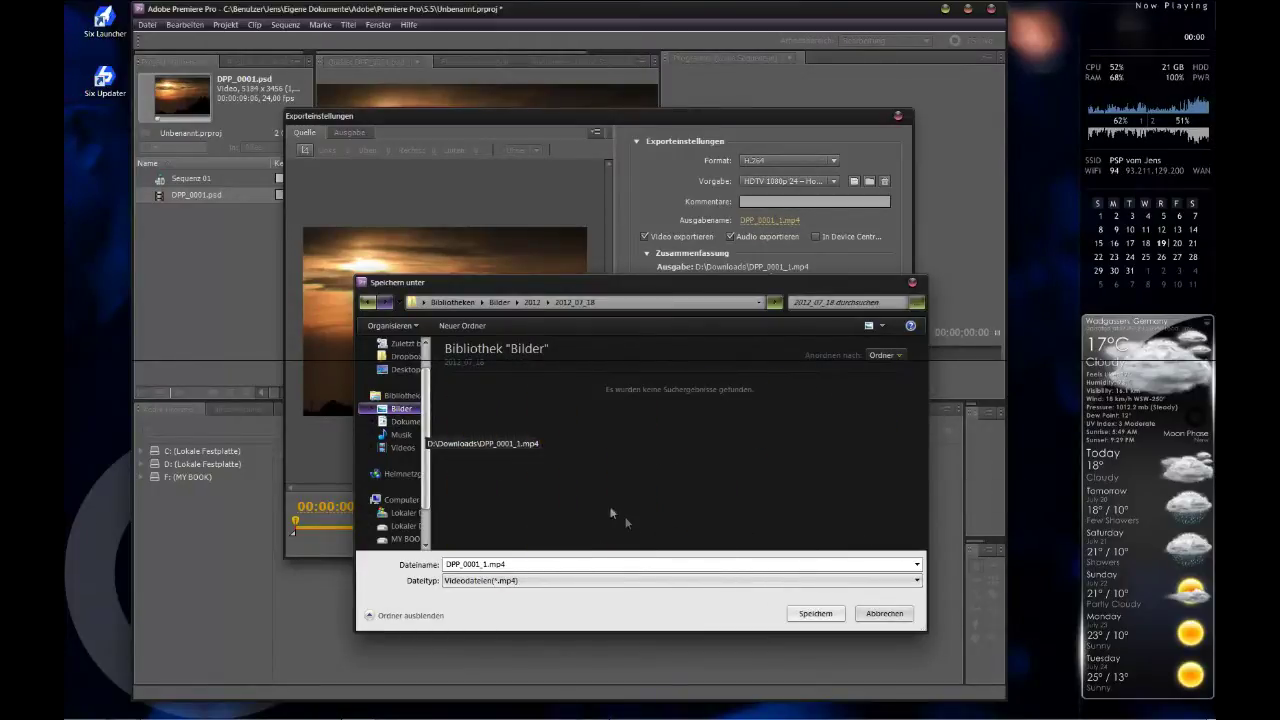
Step: Save the export as DPP_0001_1.mp4 in the 2012_07_18 folder and encode it
click(815, 613)
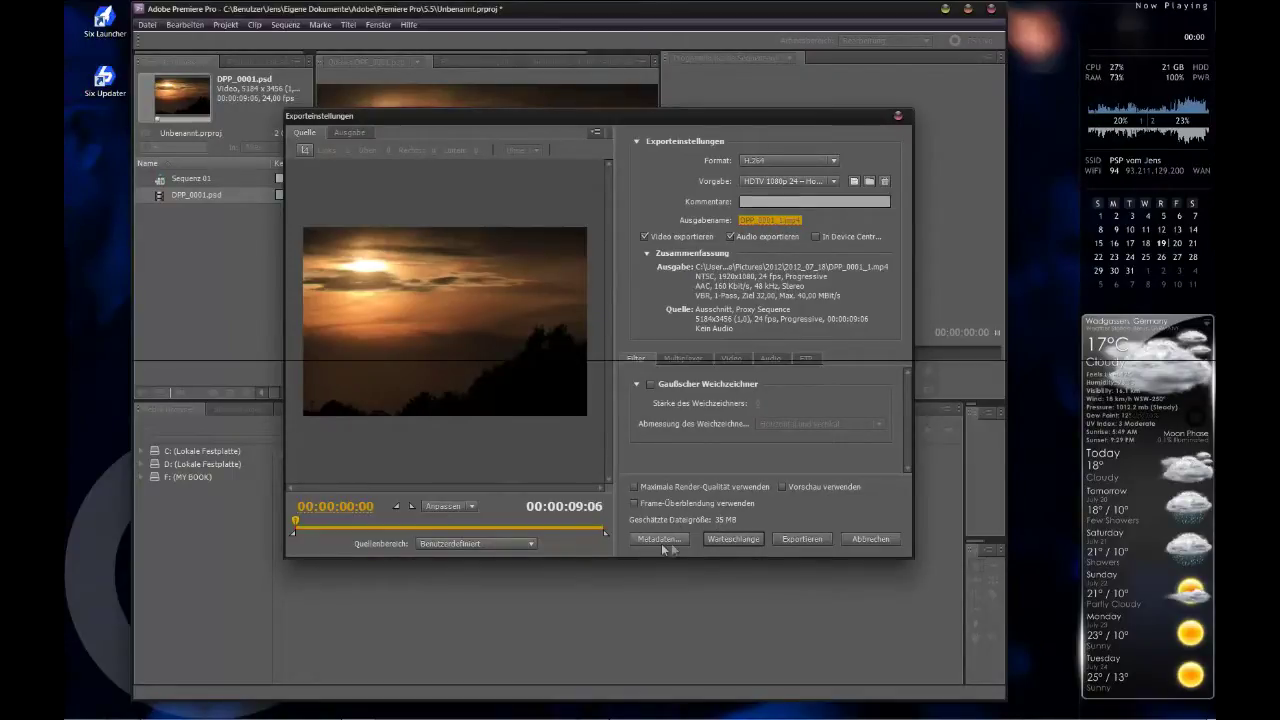
click(730, 545)
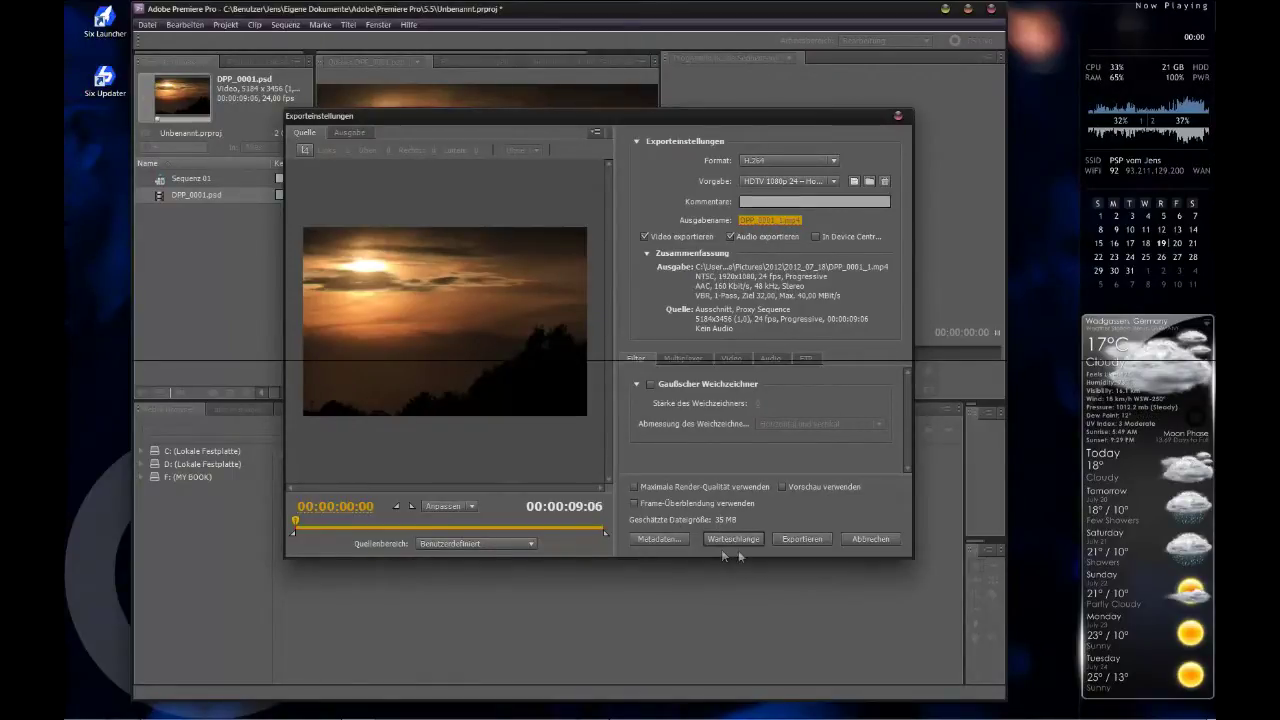
click(802, 540)
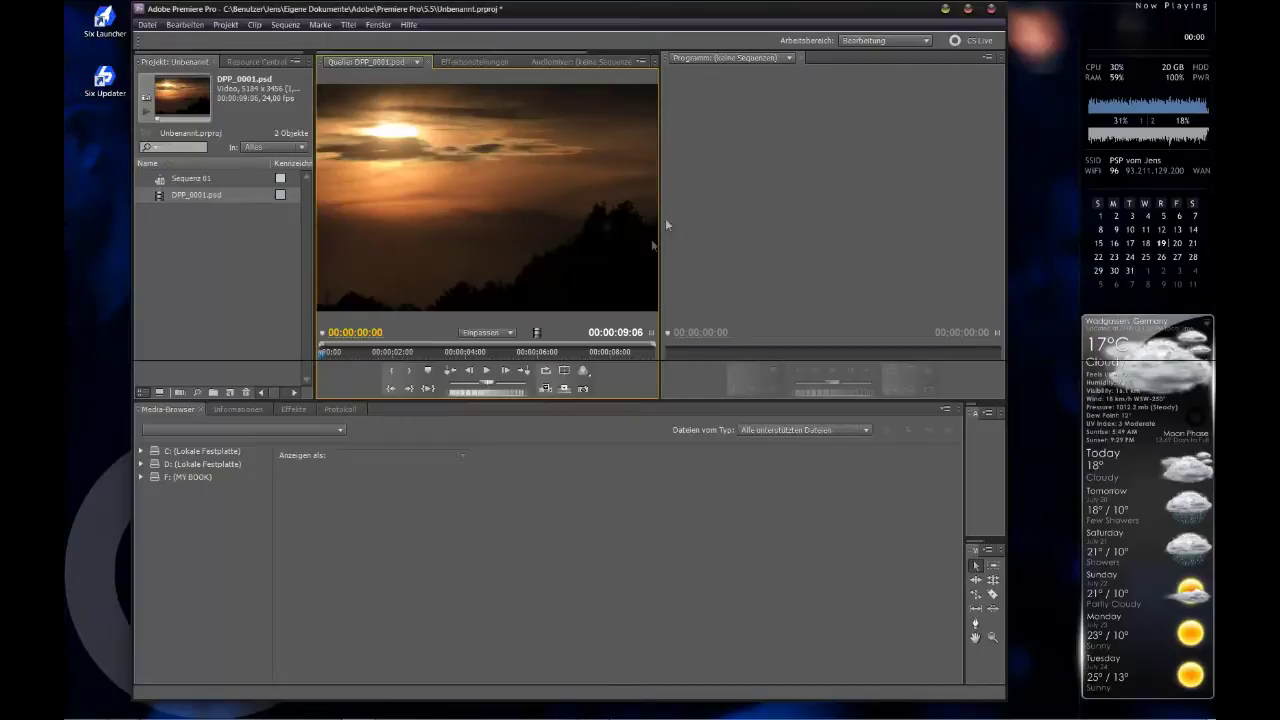
Step: Close Premiere Pro, answering Nein to saving the untitled project
click(991, 9)
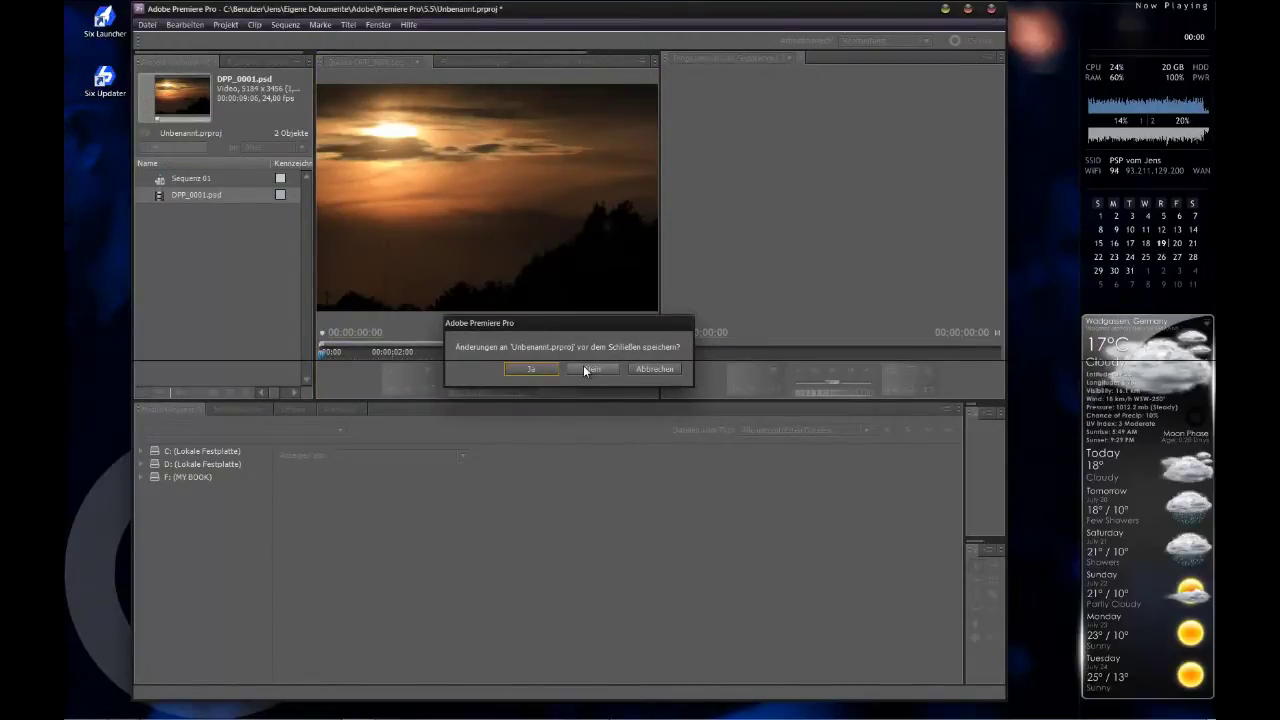
click(583, 368)
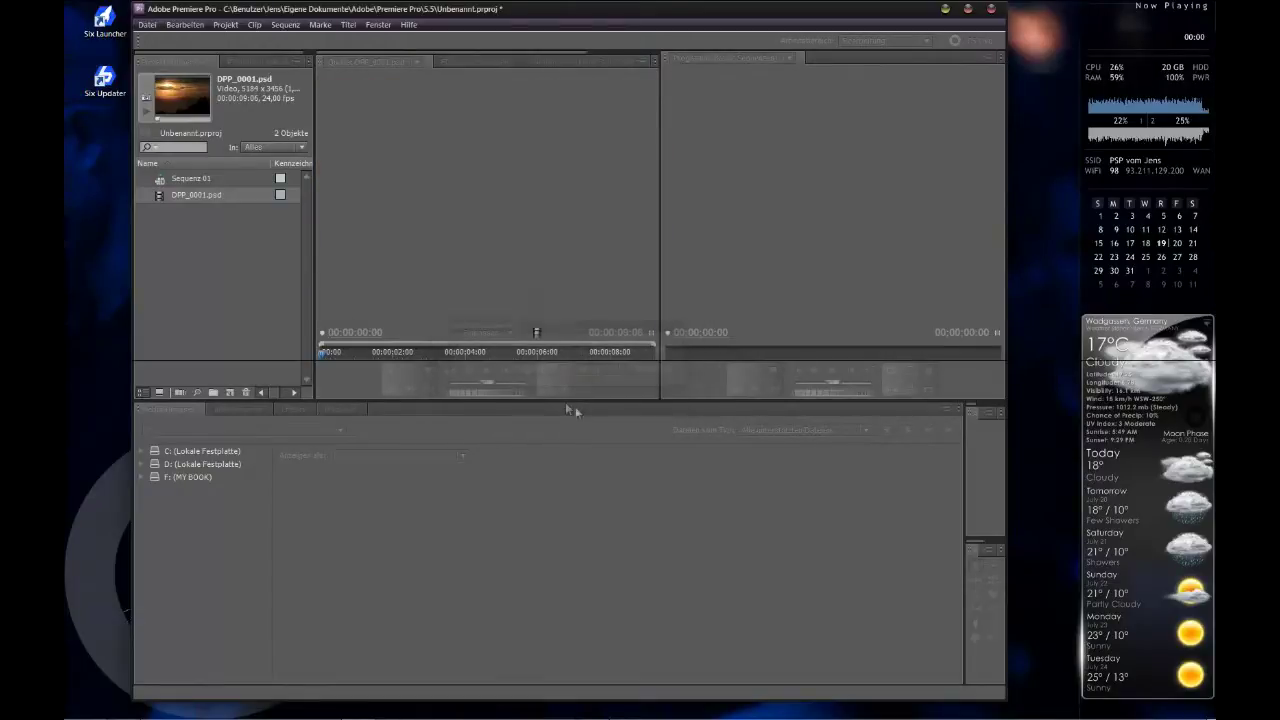
Step: Open the Pictures library and browse into 2012, then the 2012_07_18 folder
click(82, 711)
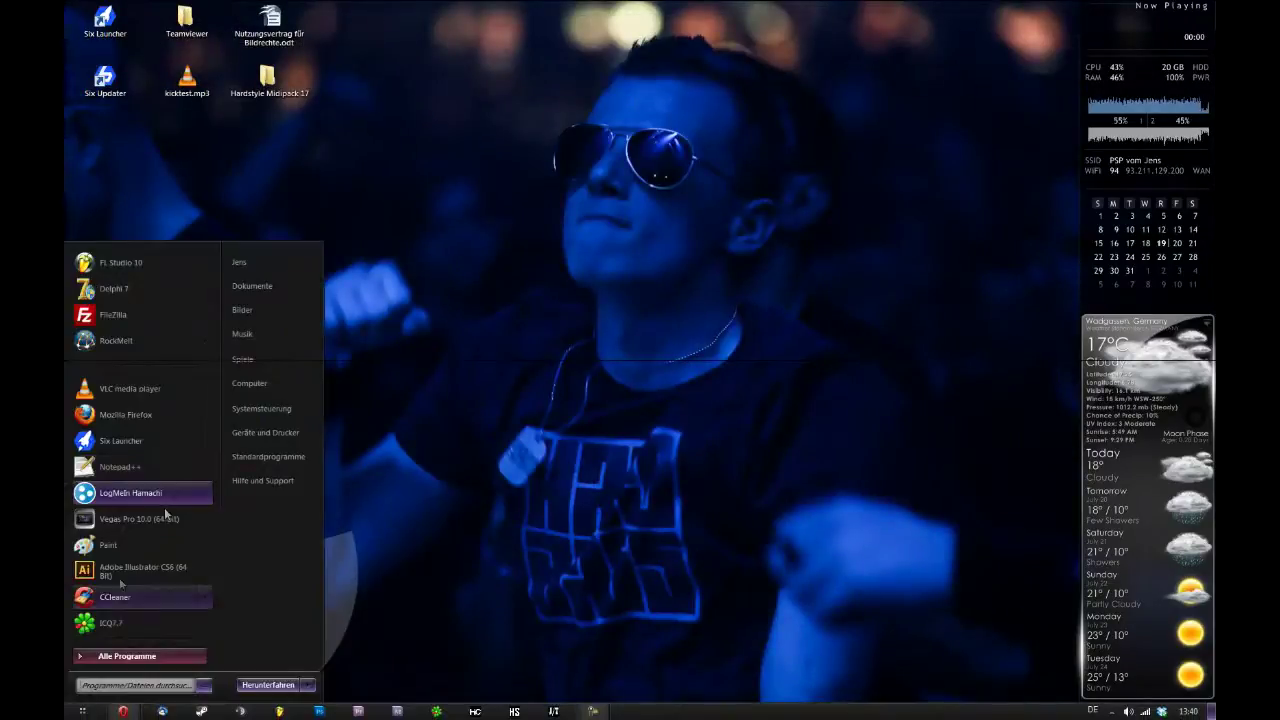
click(261, 313)
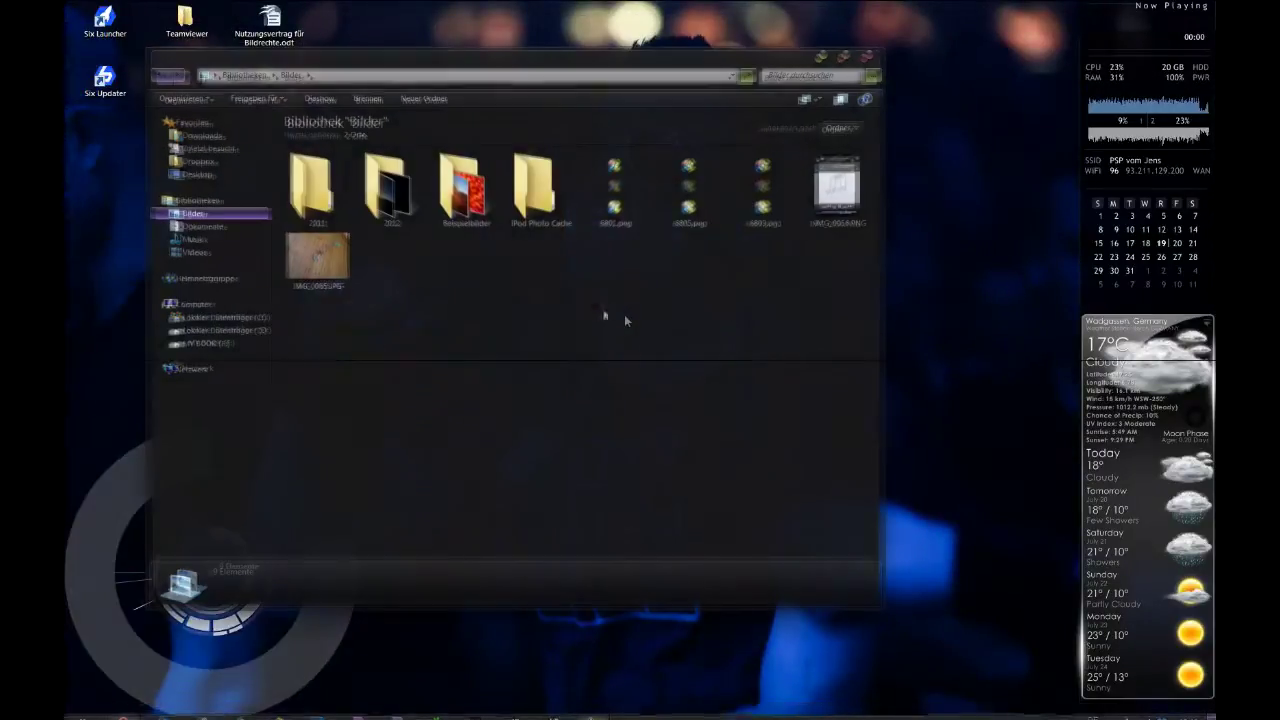
double_click(391, 183)
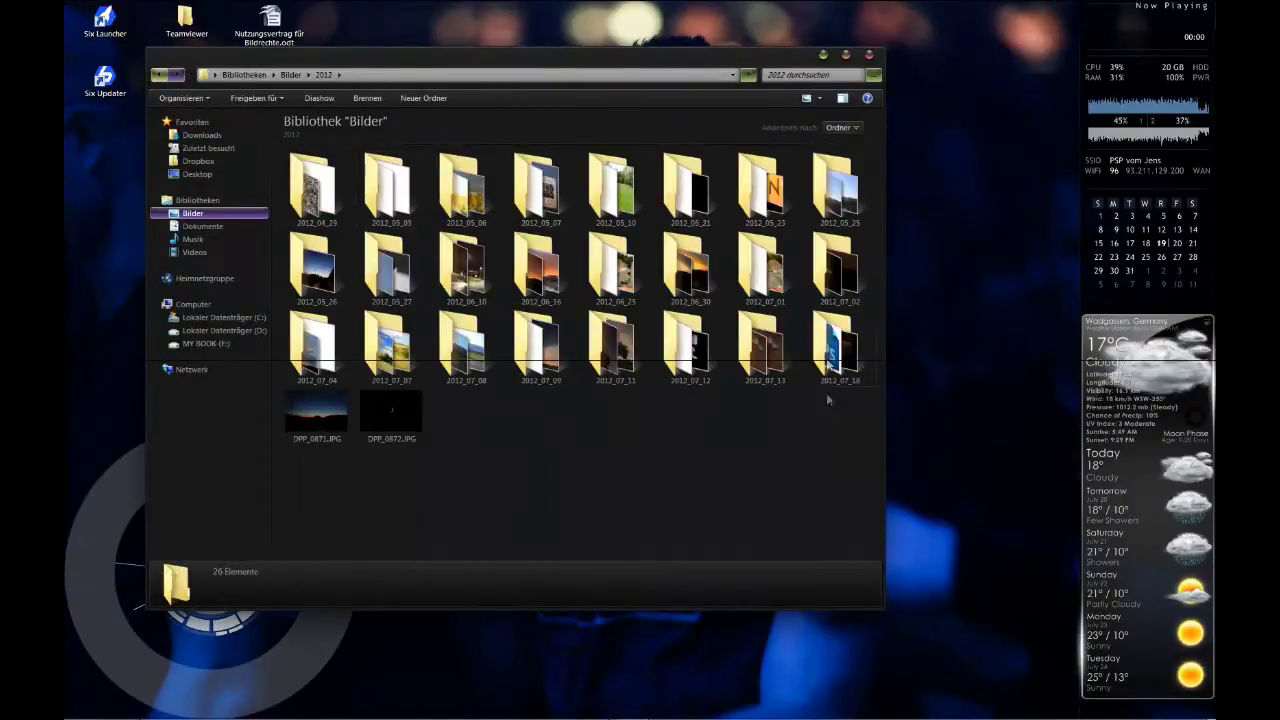
double_click(630, 366)
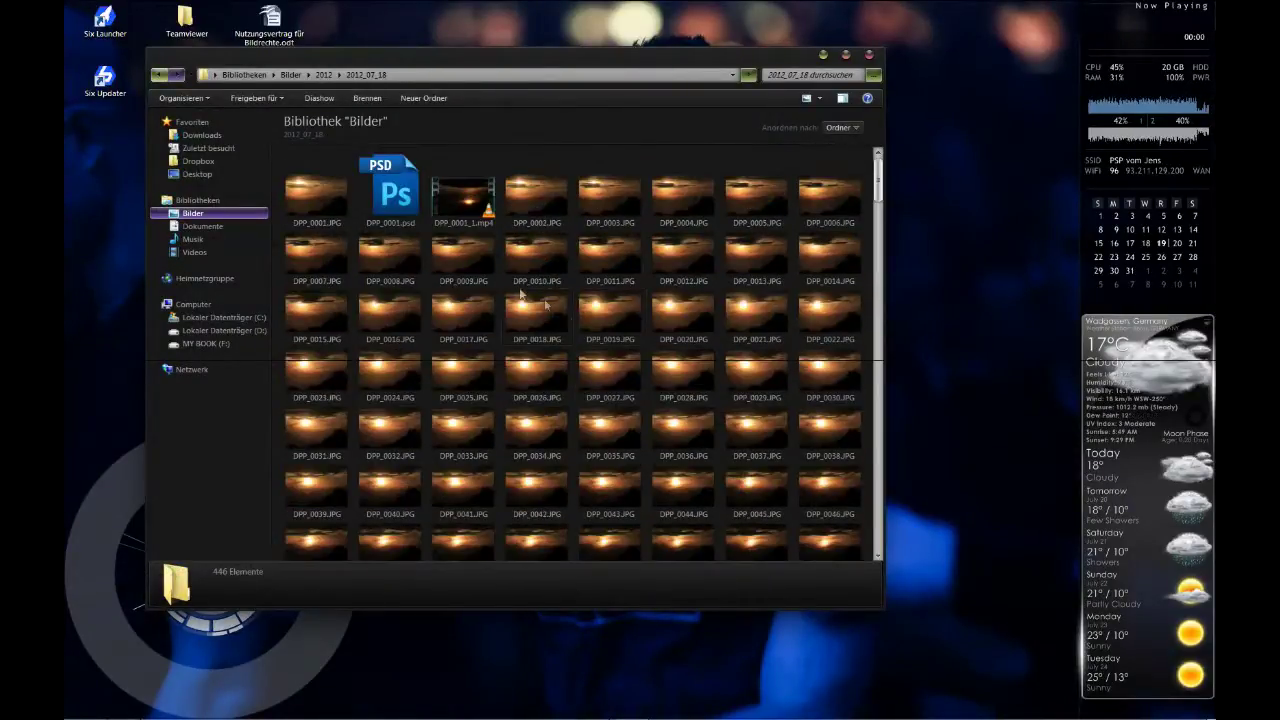
Step: Open DPP_0001_1.mp4 with VLC media player via Öffnen mit
click(465, 218)
key(Home)
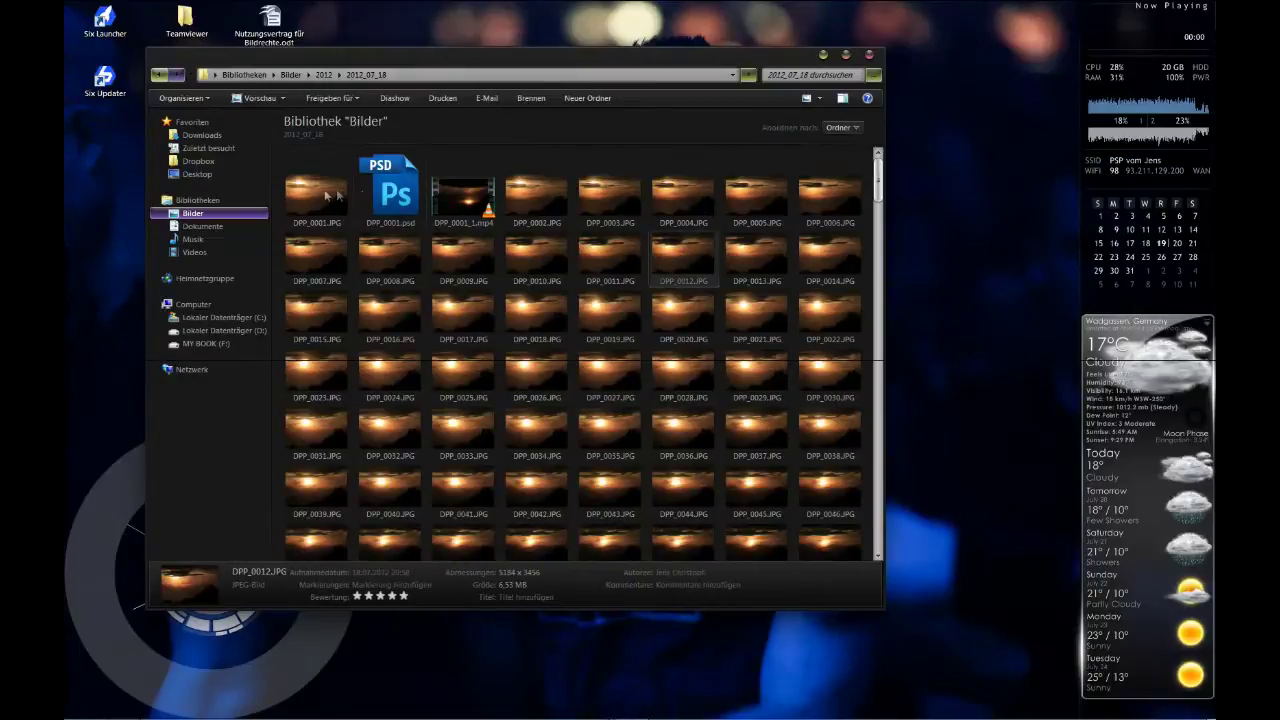
click(463, 192)
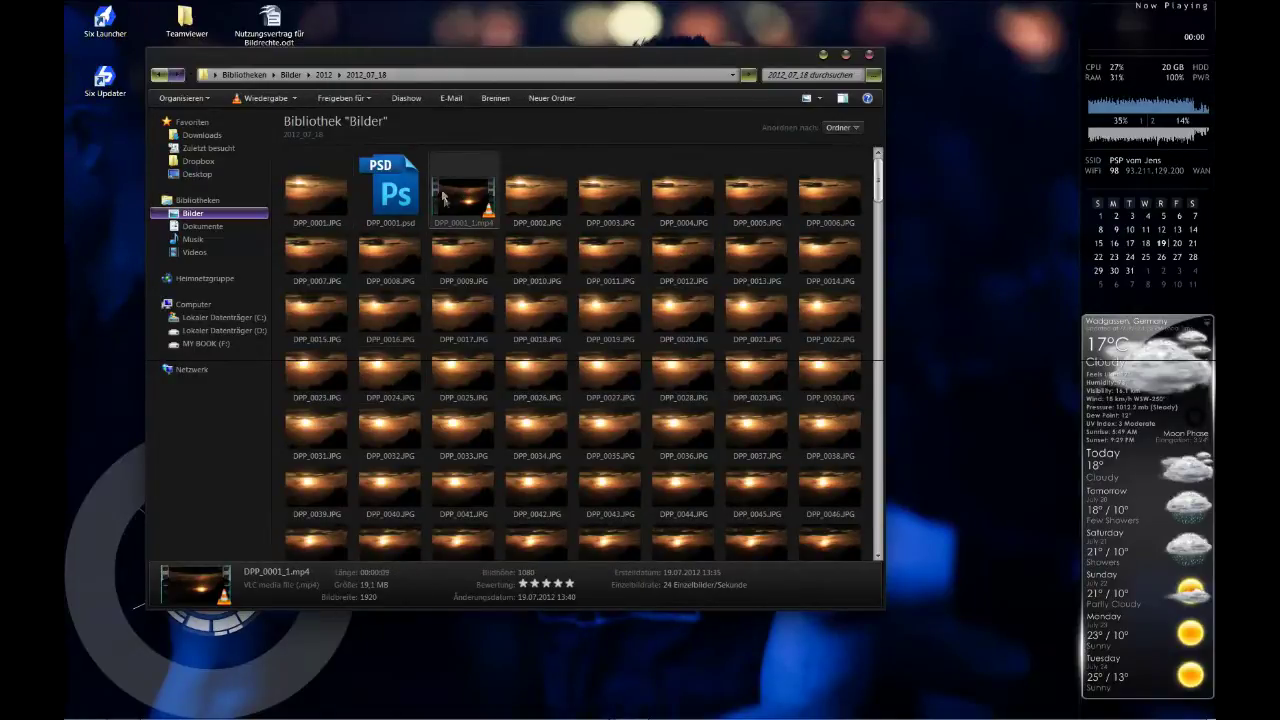
right_click(447, 193)
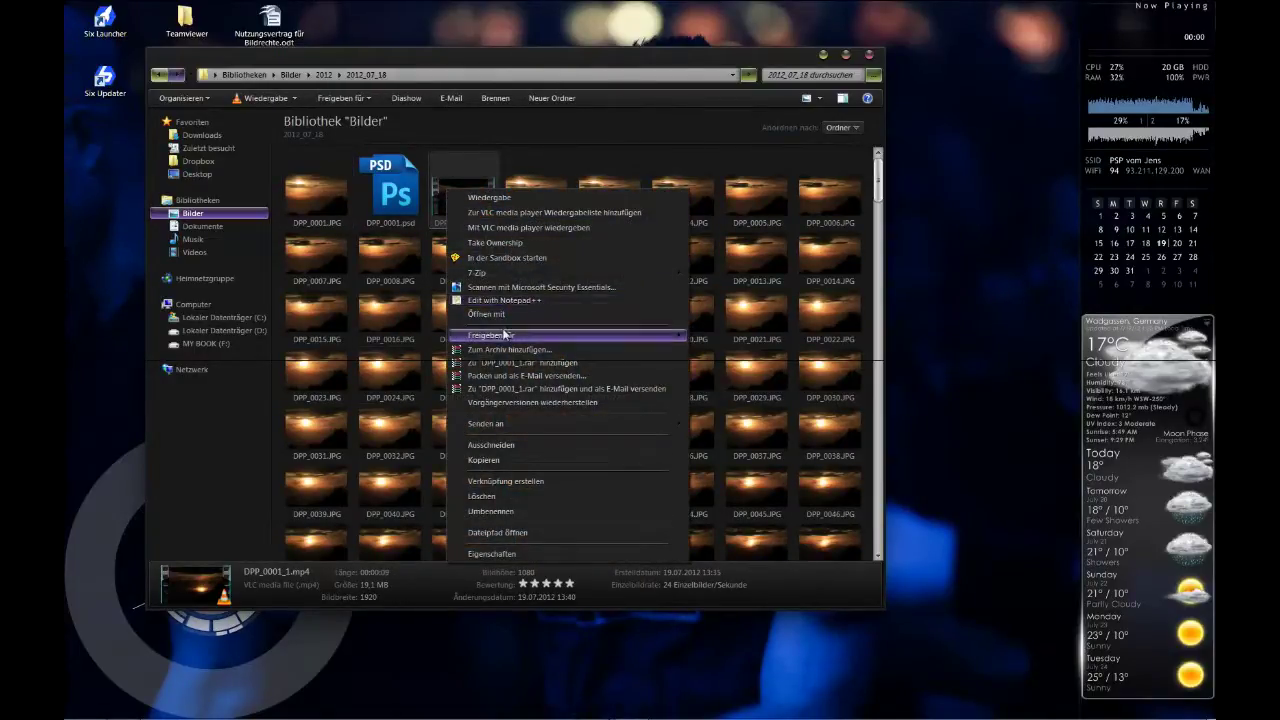
mouse_move(507, 316)
click(760, 412)
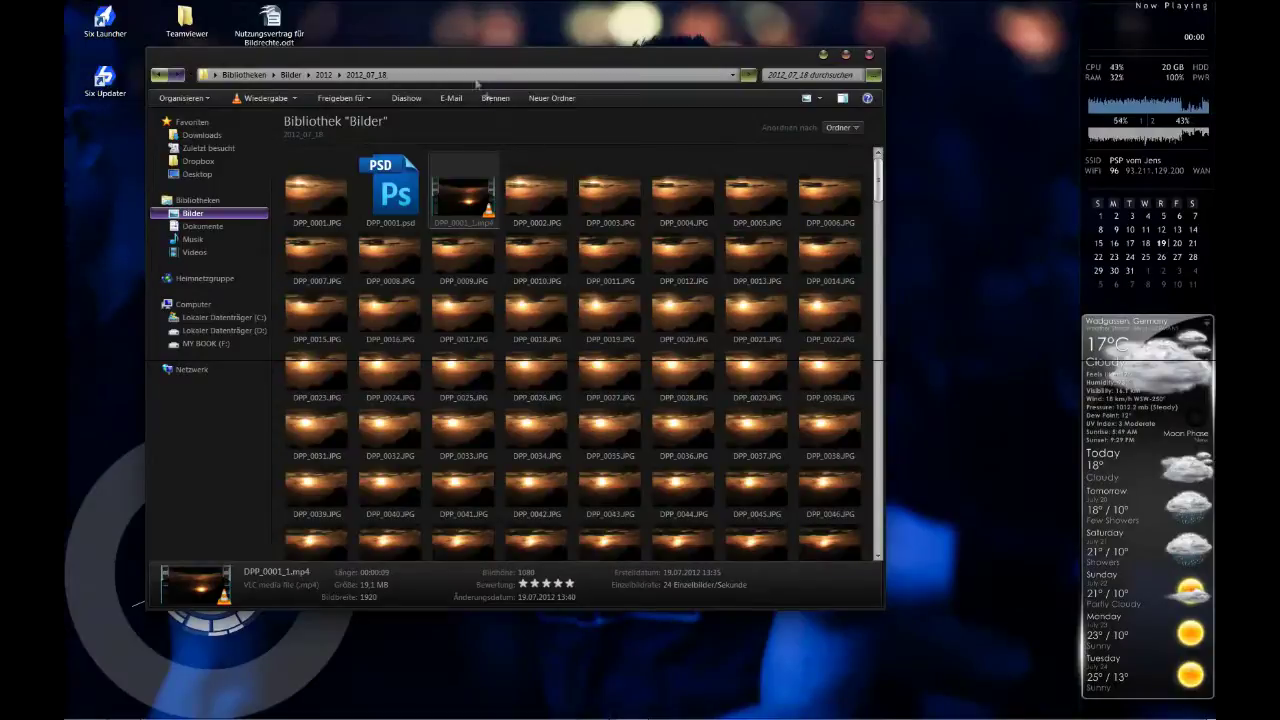
Step: Nudge the Explorer window right and down, scroll through the sunset JPEGs, and reselect DPP_0001_1.mp4
drag(415, 62, 549, 89)
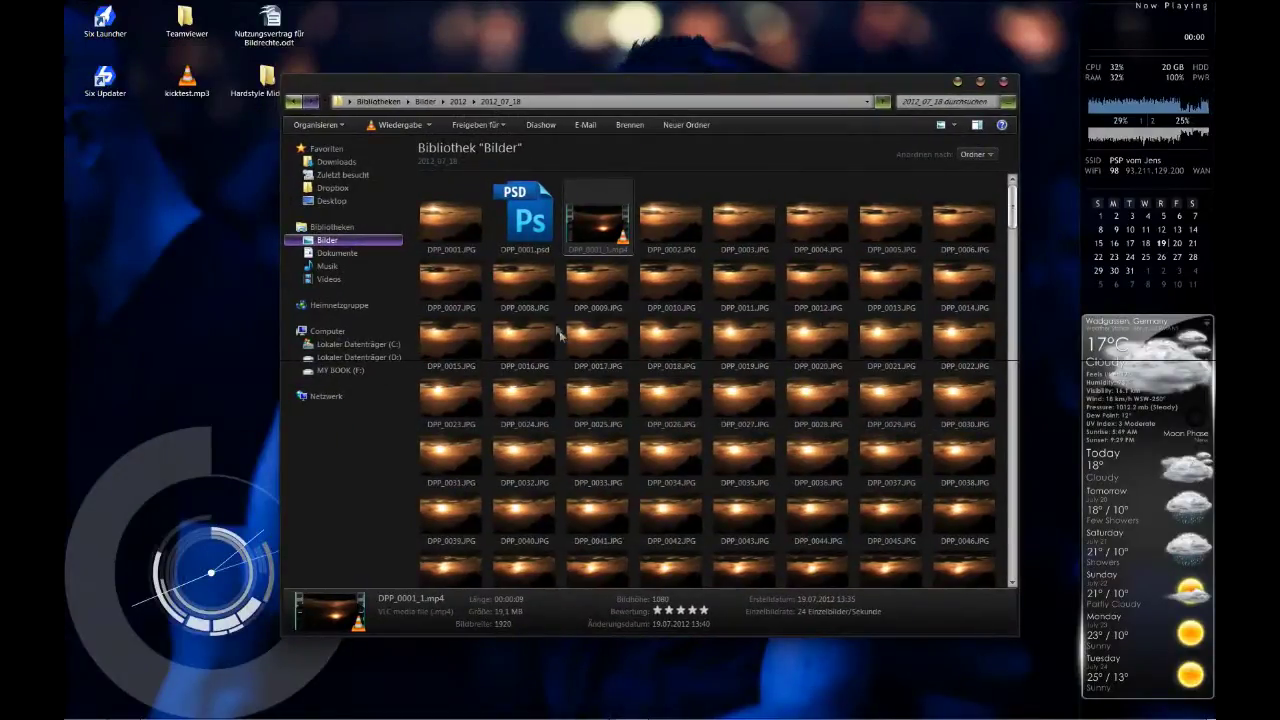
click(466, 232)
scroll(649, 286, down, 5)
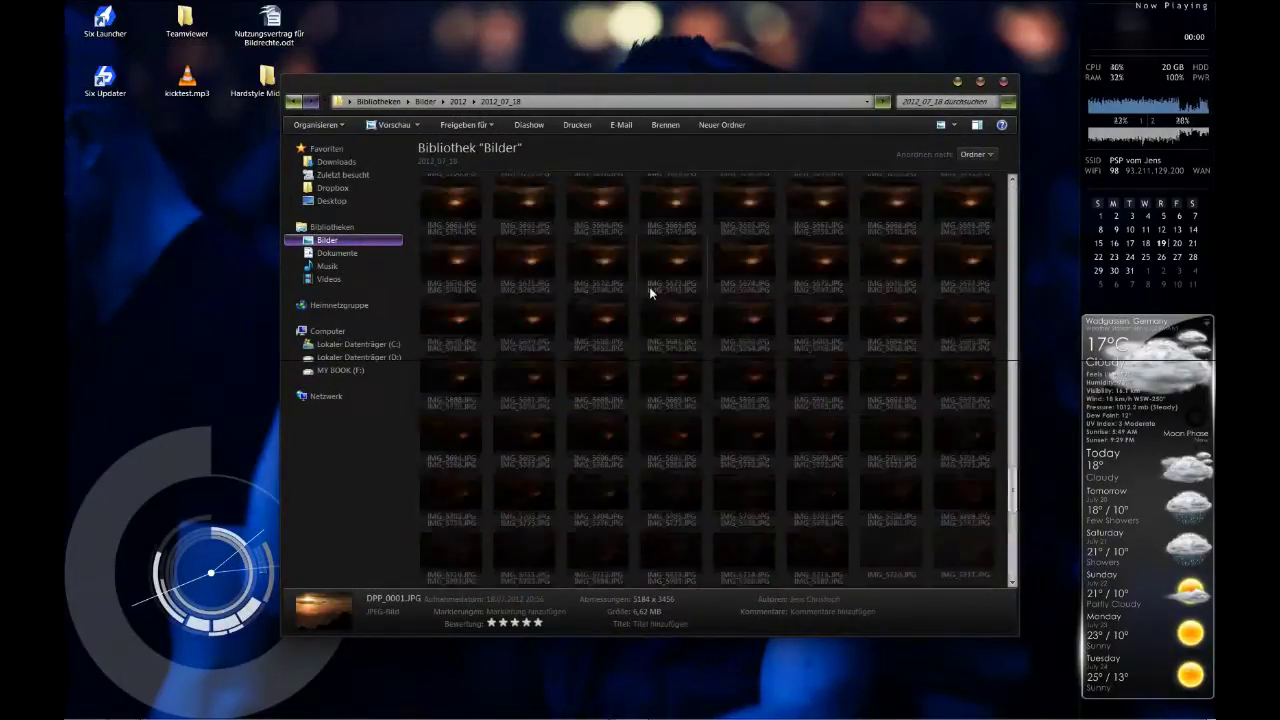
scroll(647, 286, up, 5)
click(610, 222)
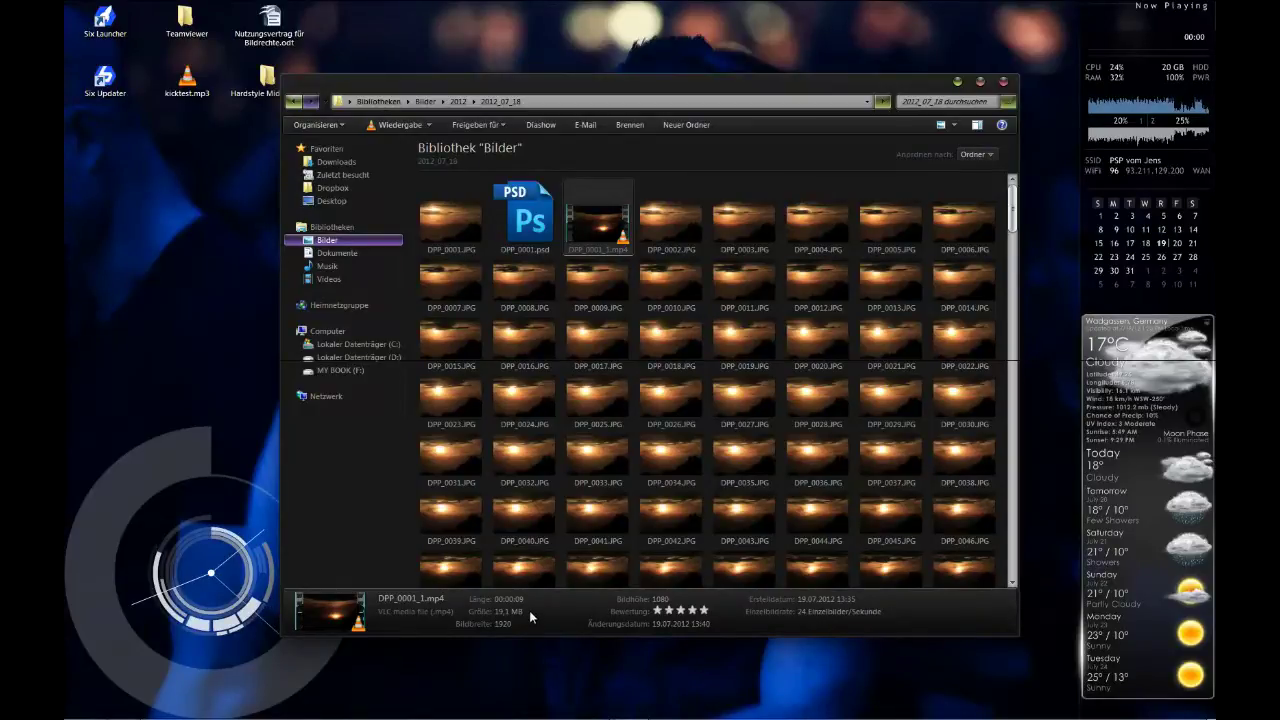
click(437, 226)
right_click(431, 211)
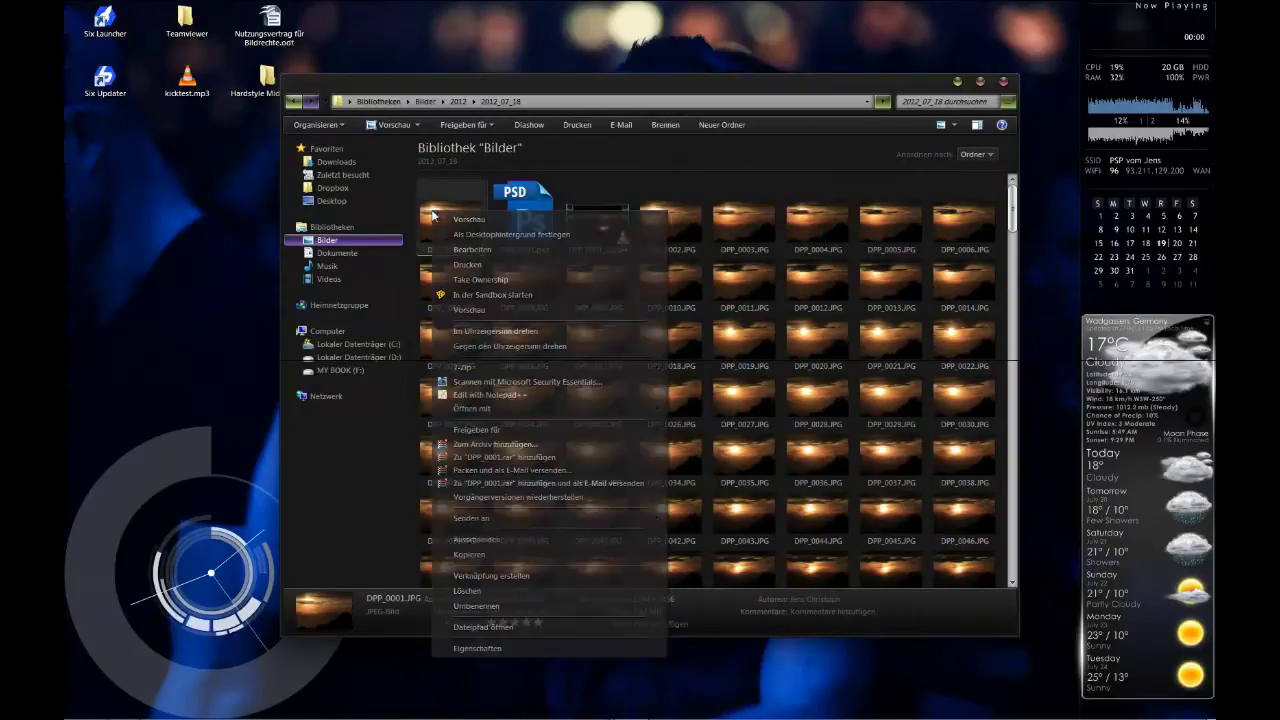
click(480, 648)
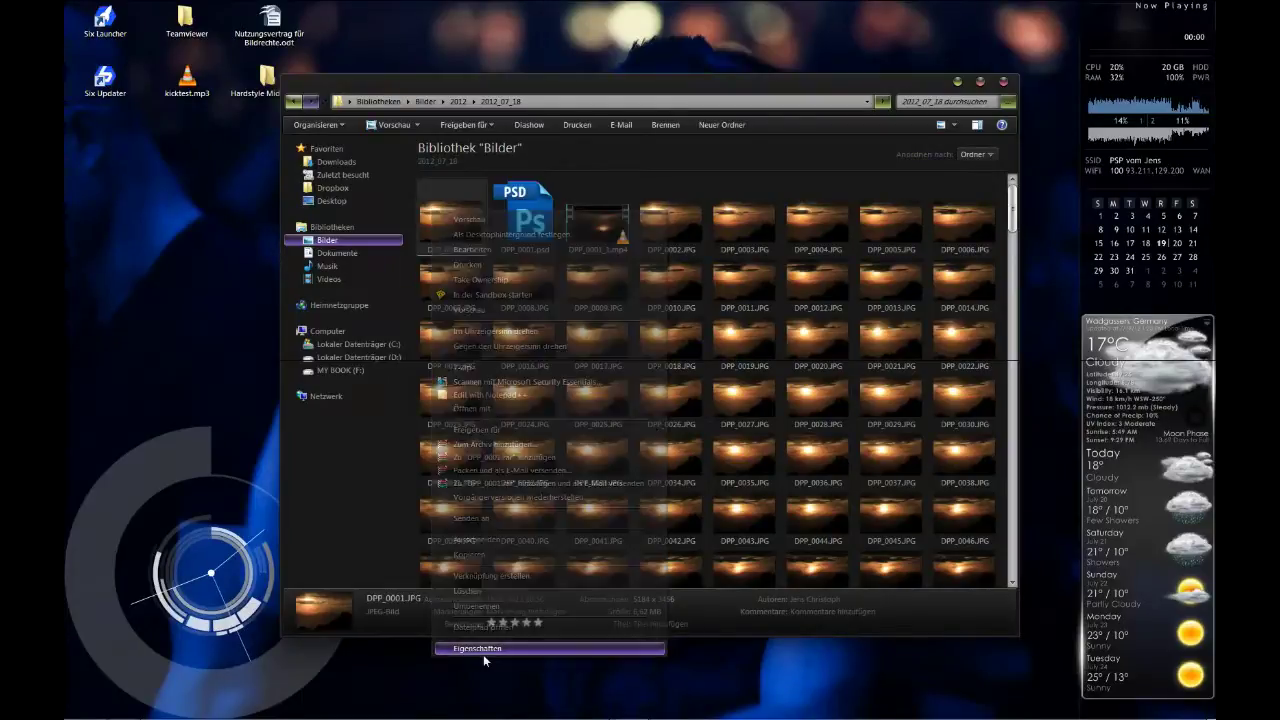
click(490, 242)
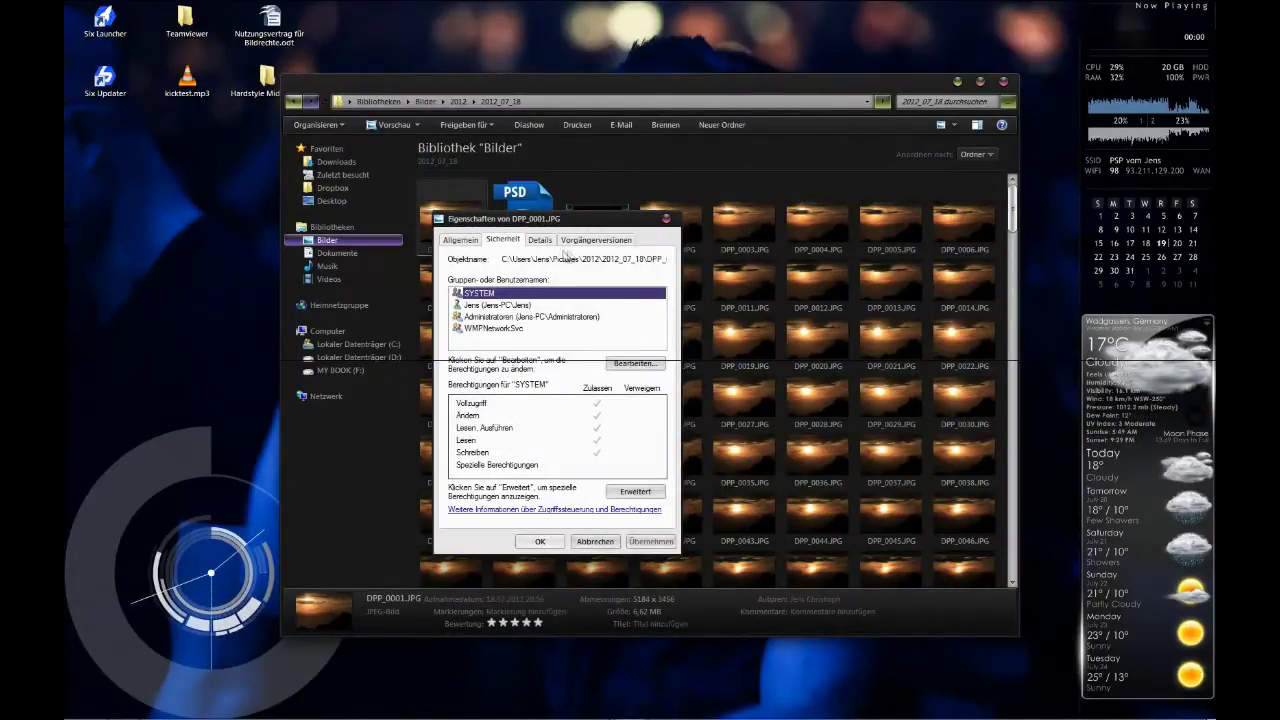
click(541, 241)
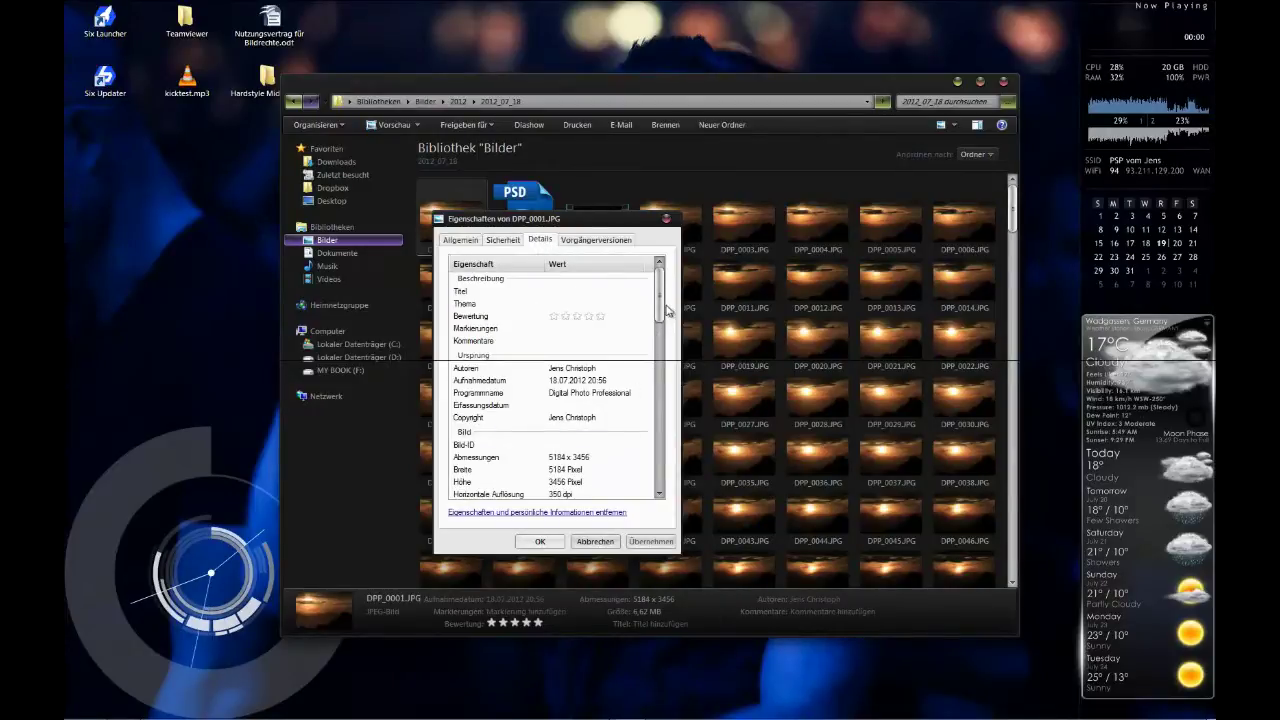
click(603, 382)
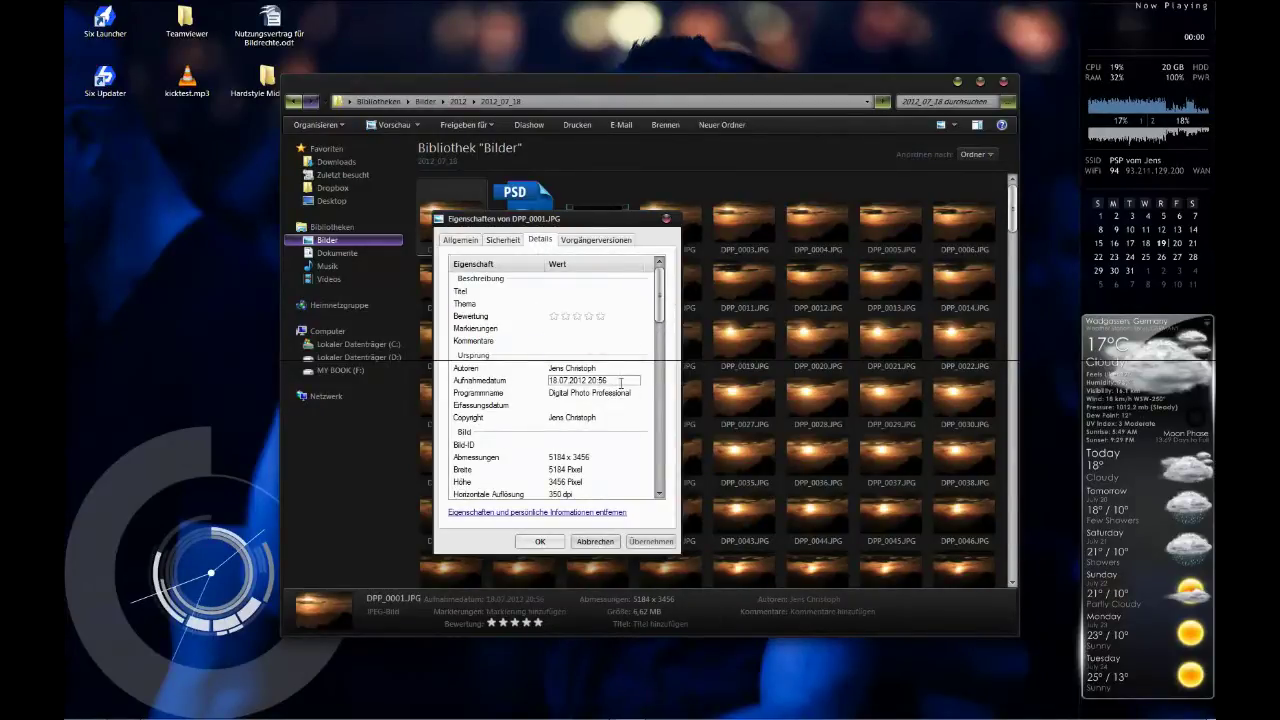
key(Escape)
click(667, 221)
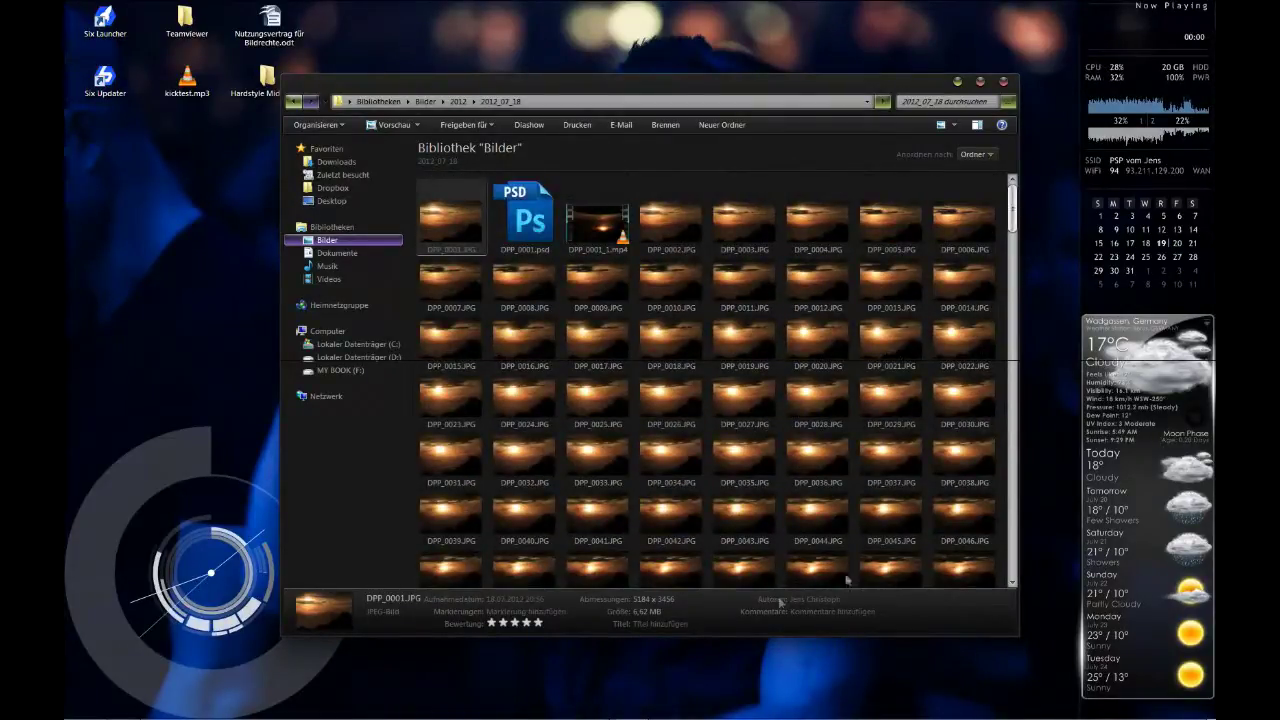
scroll(856, 565, down, 20)
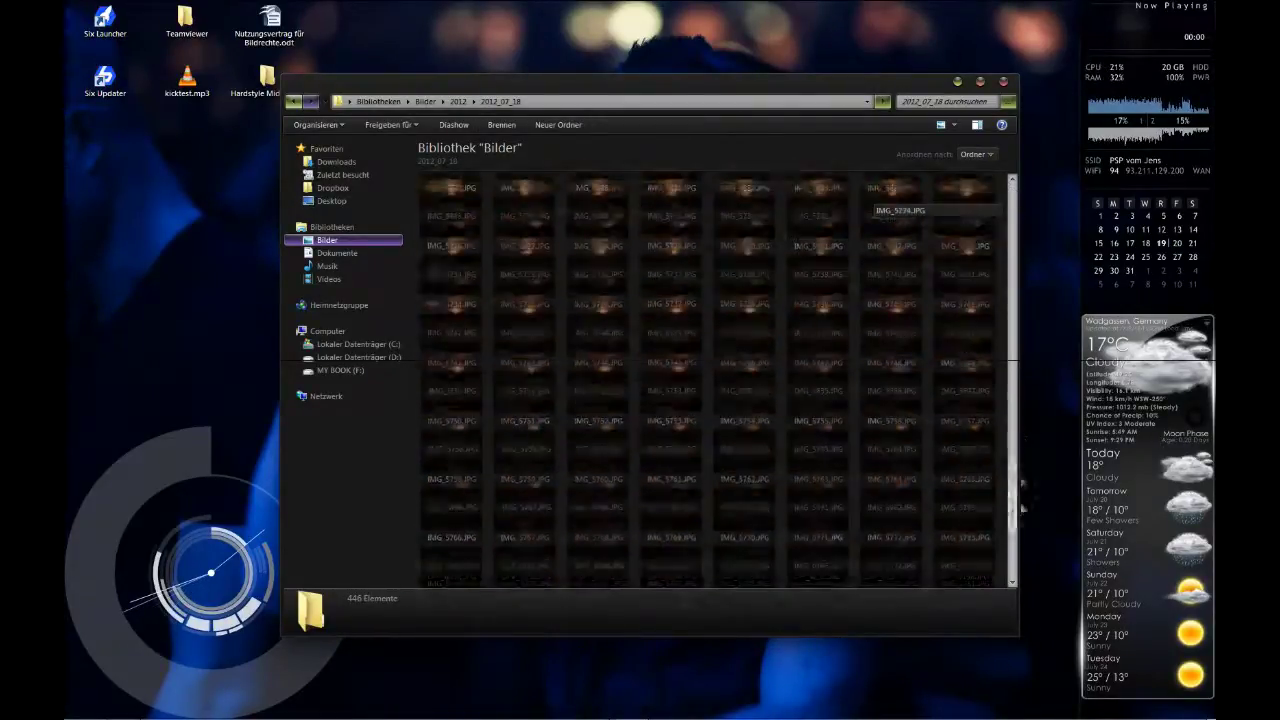
right_click(821, 551)
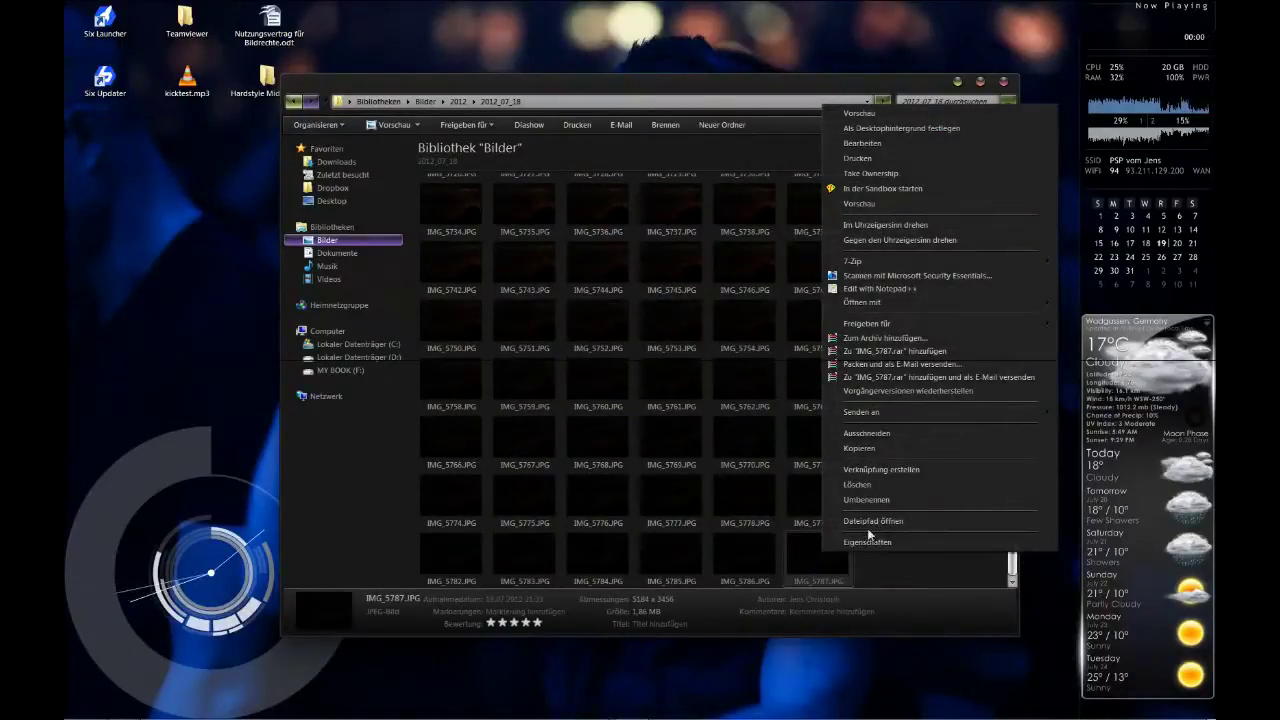
click(877, 540)
click(930, 400)
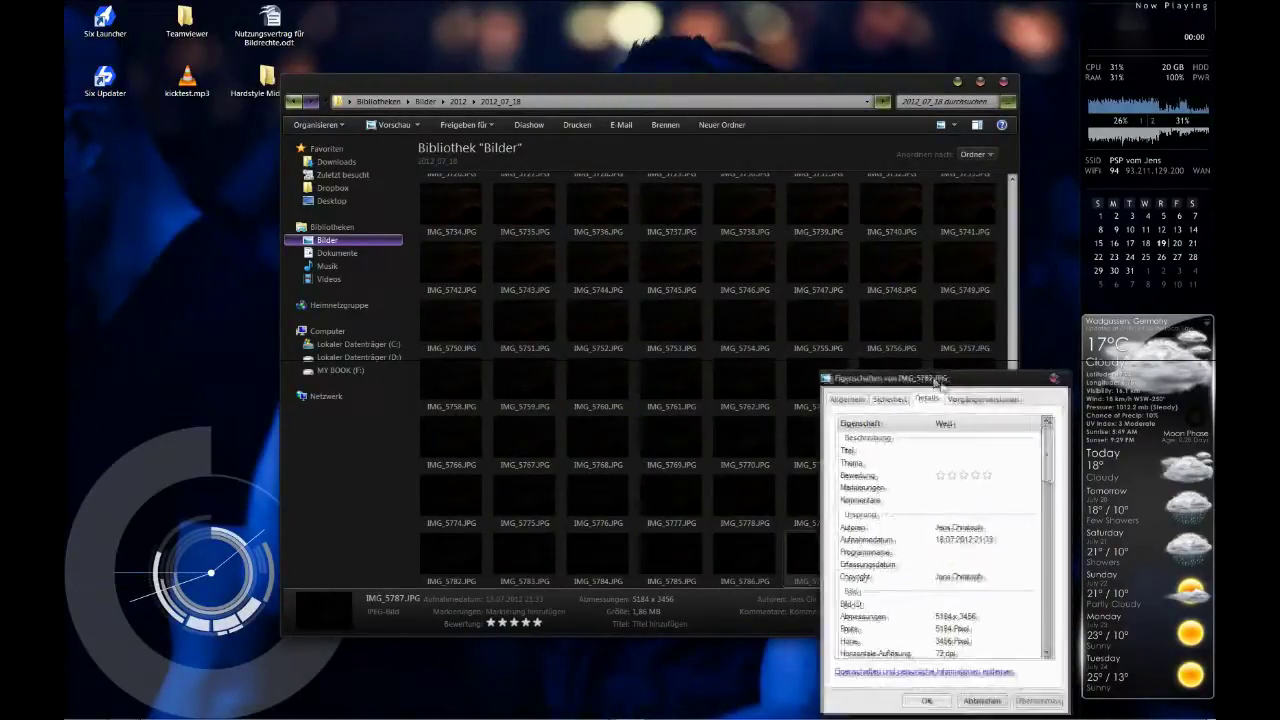
drag(930, 380, 708, 322)
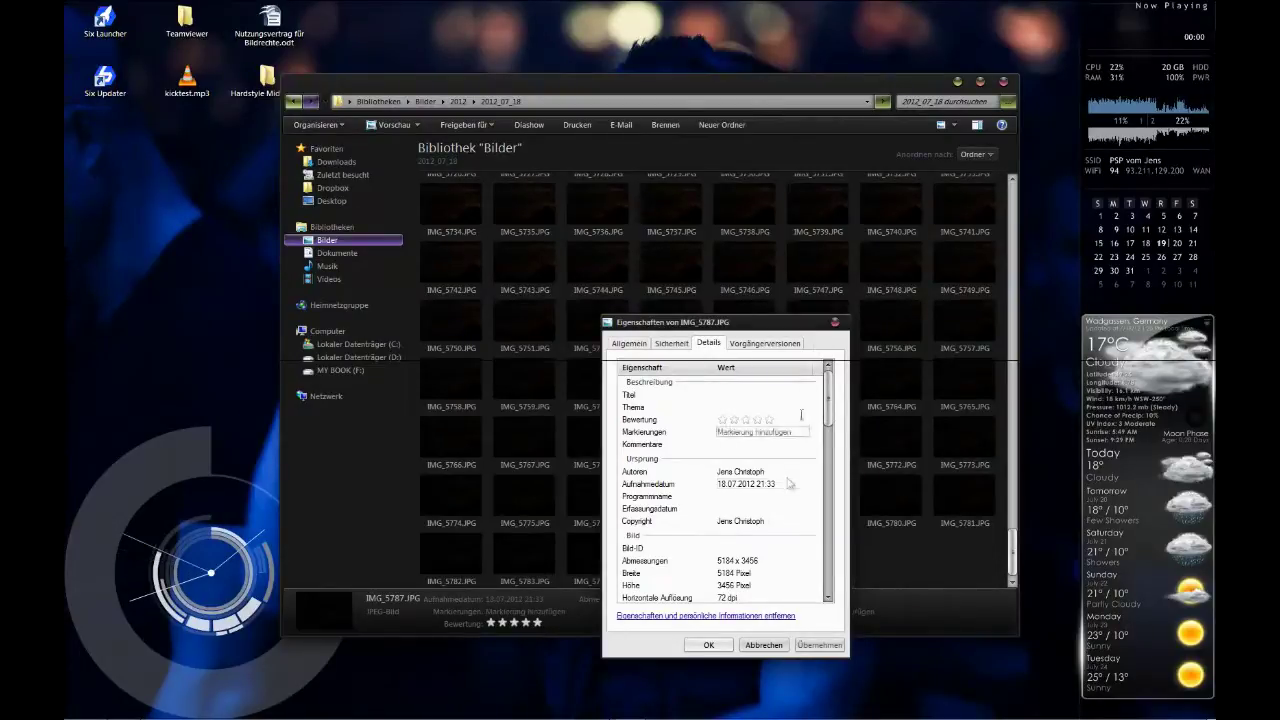
click(836, 324)
scroll(985, 372, up, 3)
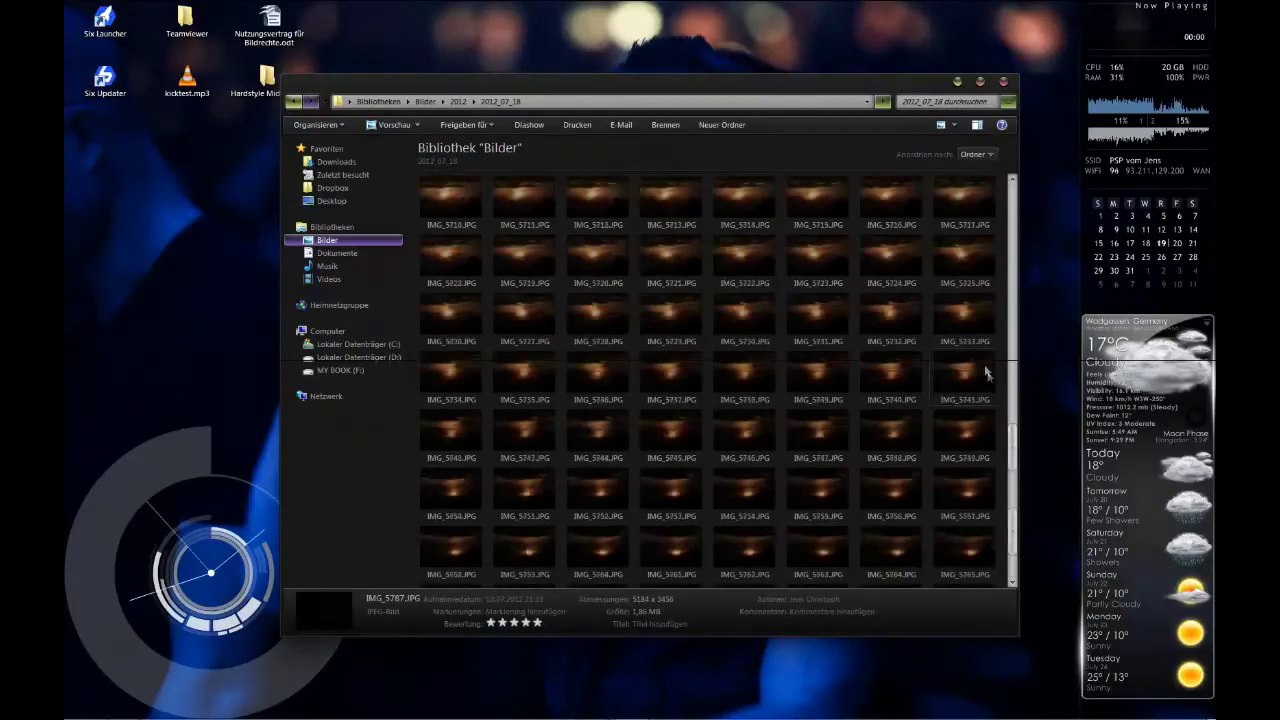
scroll(985, 372, up, 10)
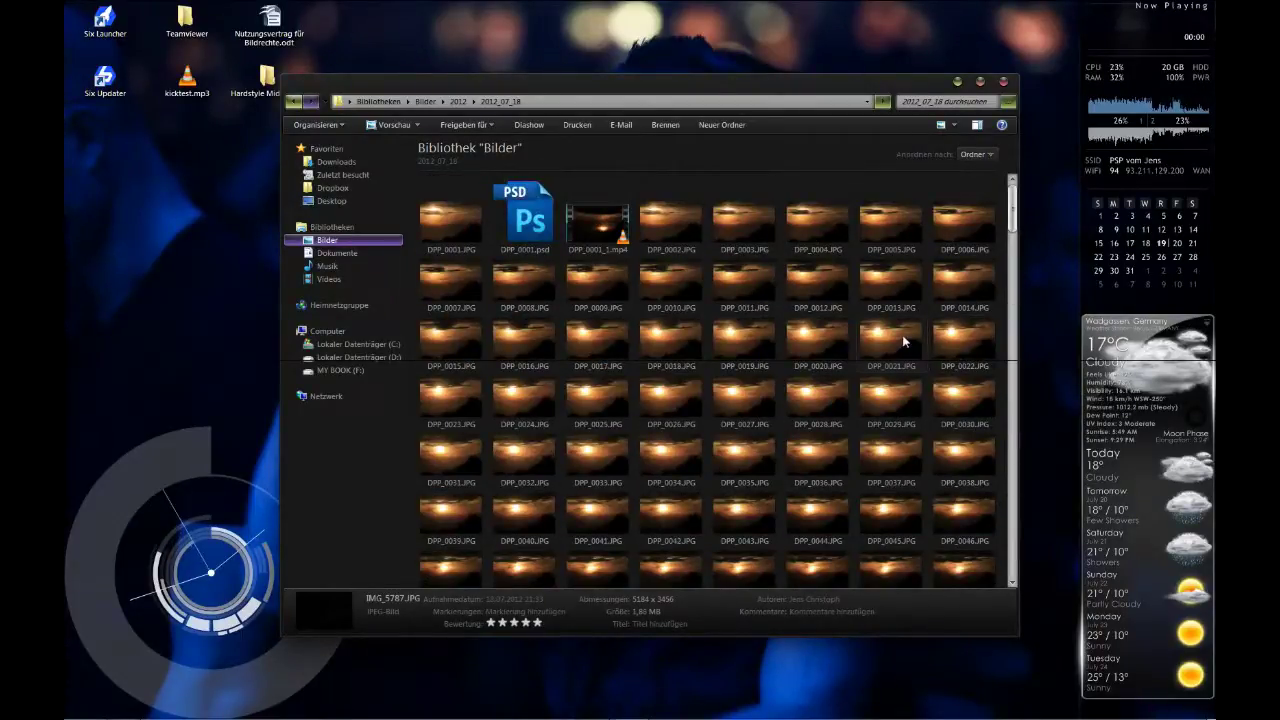
scroll(829, 409, down, 5)
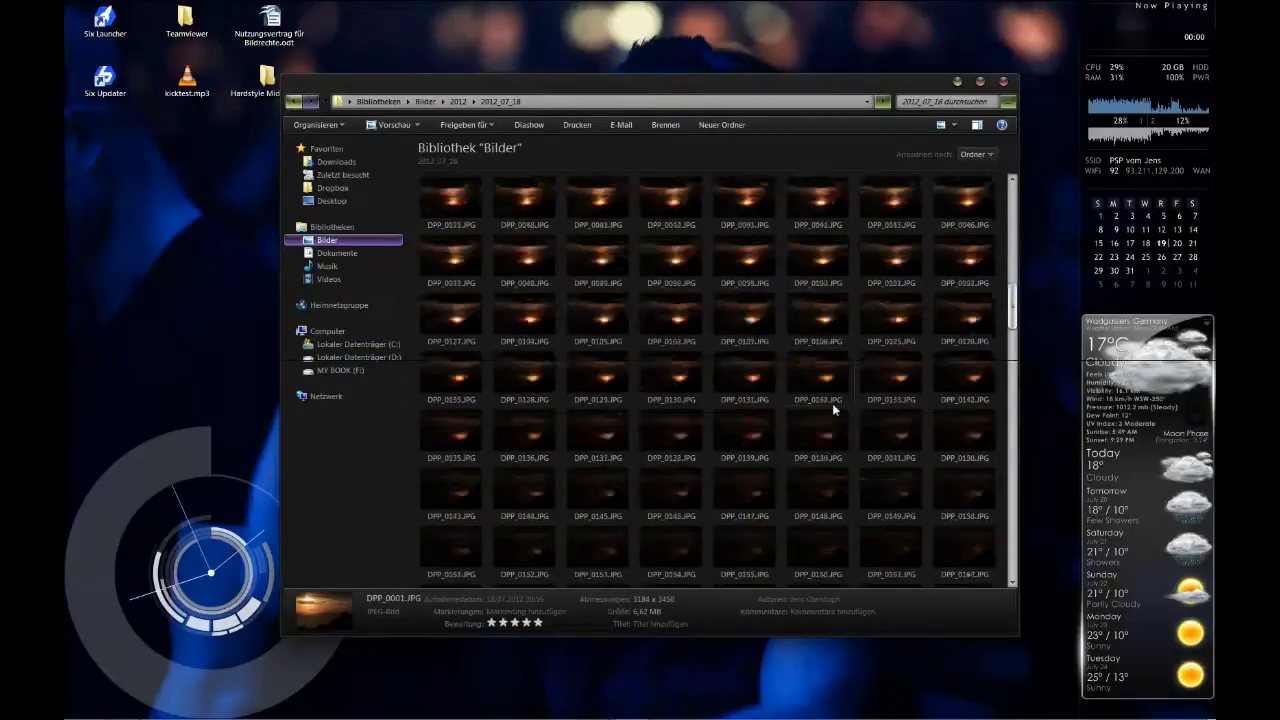
scroll(833, 409, up, 5)
scroll(748, 420, down, 10)
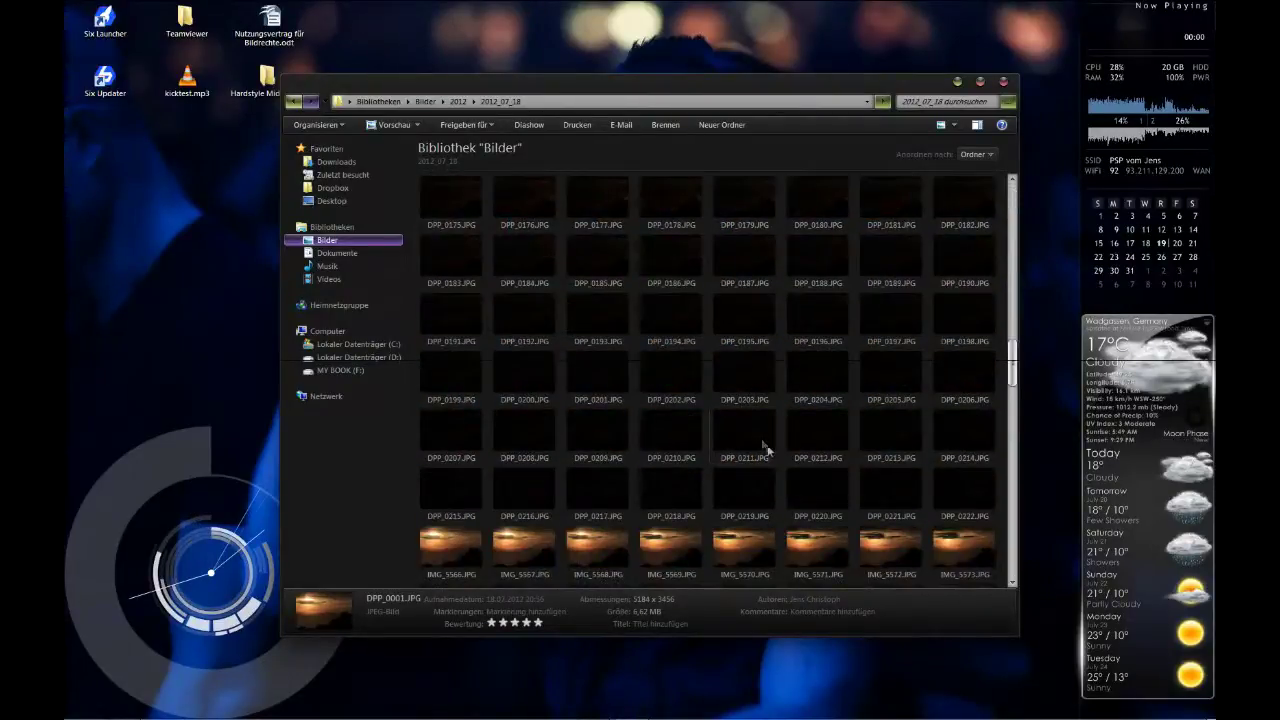